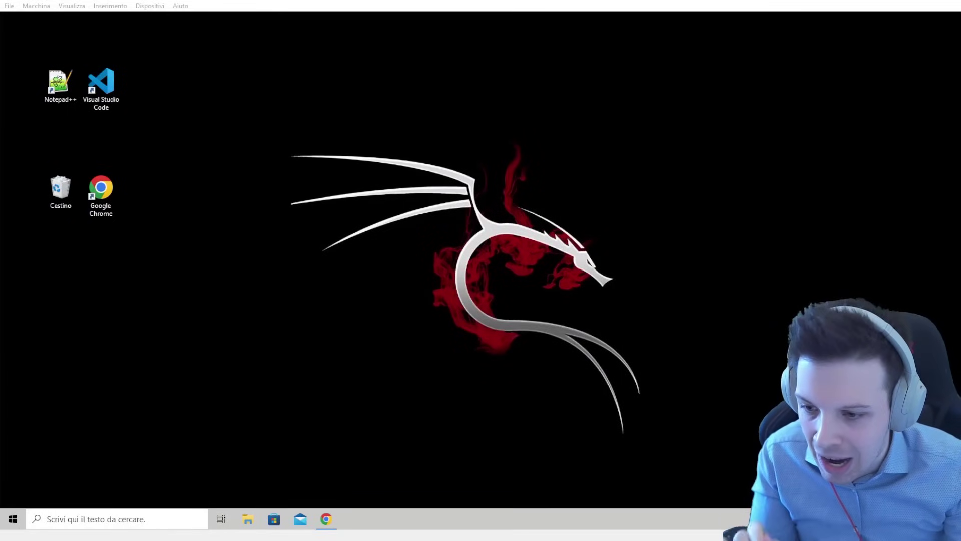
# Open the Windows Update settings and check for available updates
pyautogui.press('super')
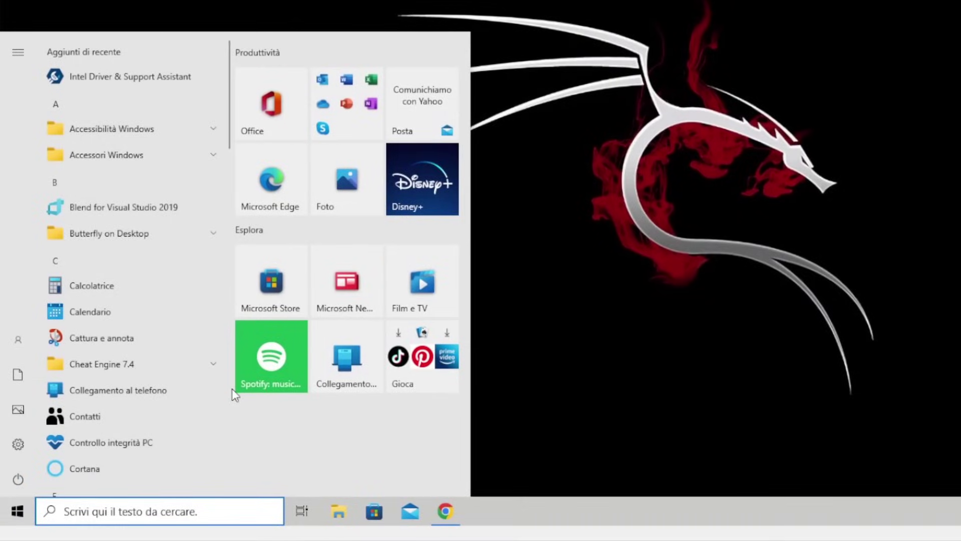
pyautogui.write('aggio')
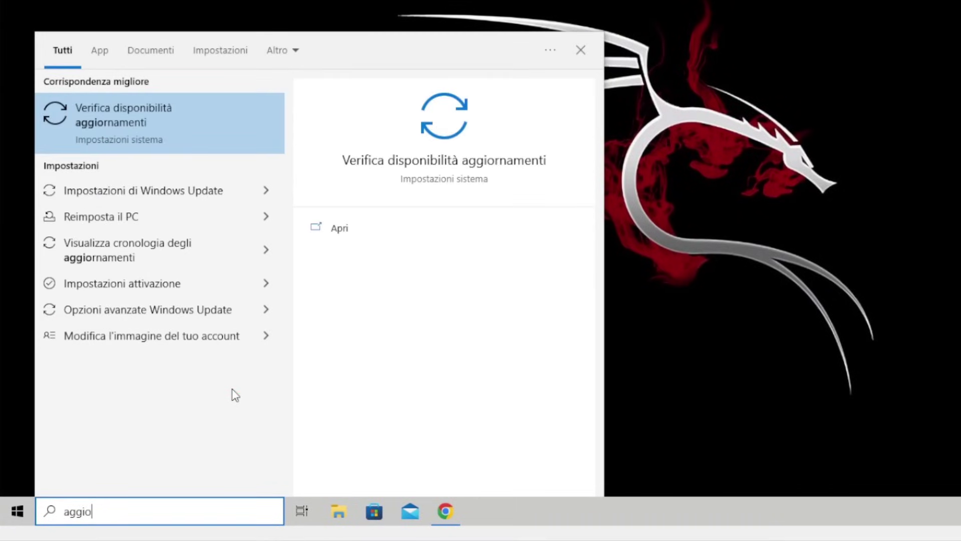
pyautogui.click(189, 128)
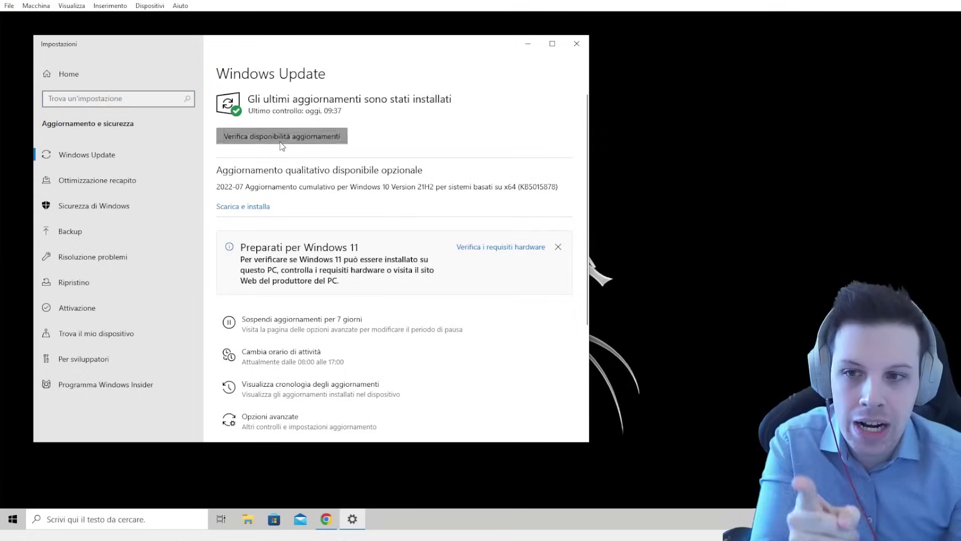
pyautogui.click(281, 142)
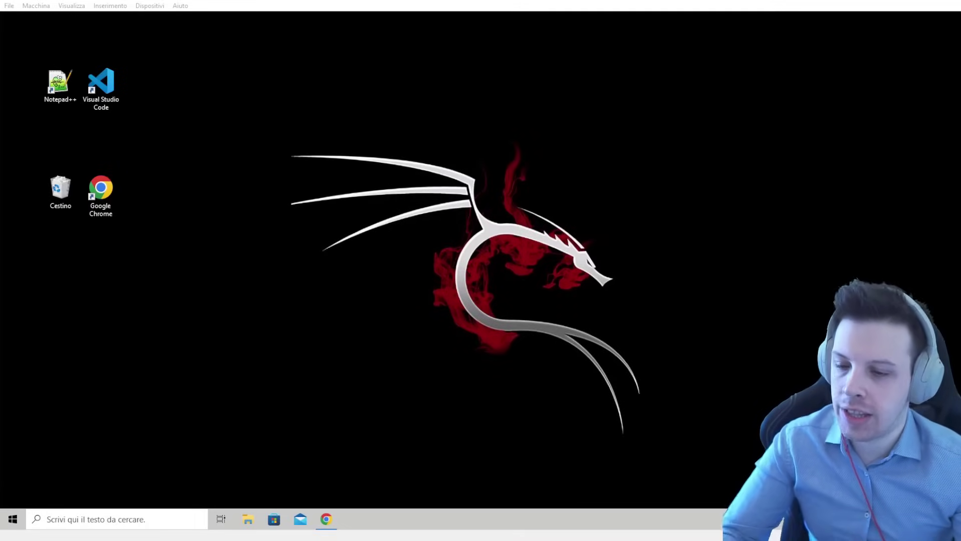
# Find the network connections view through system search and open it
pyautogui.press('super')
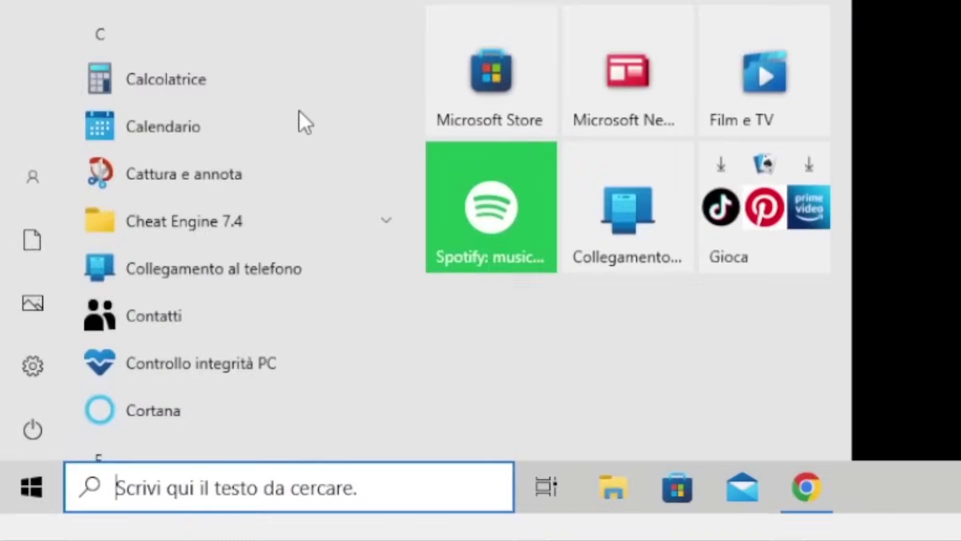
pyautogui.write('Cop')
pyautogui.press('BackSpace')
pyautogui.write('nness')
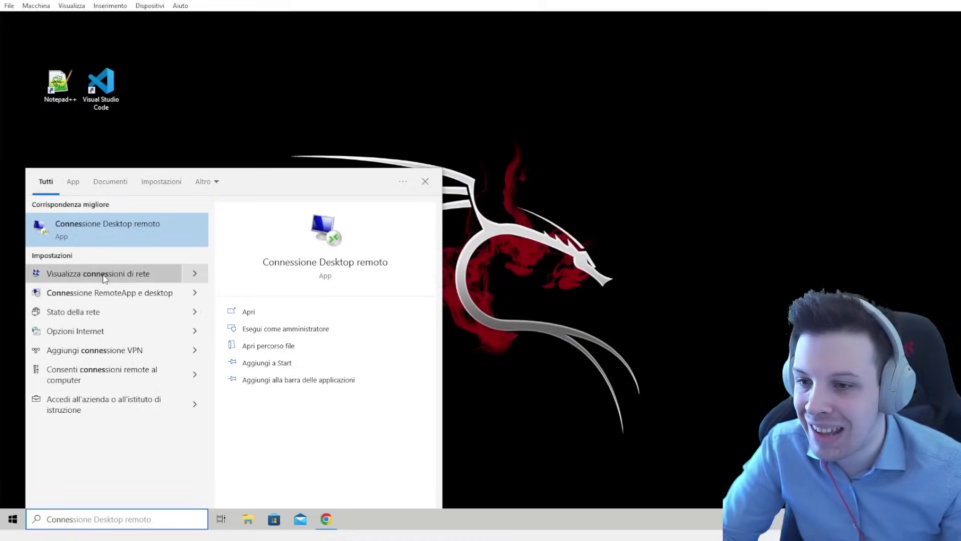
pyautogui.click(103, 273)
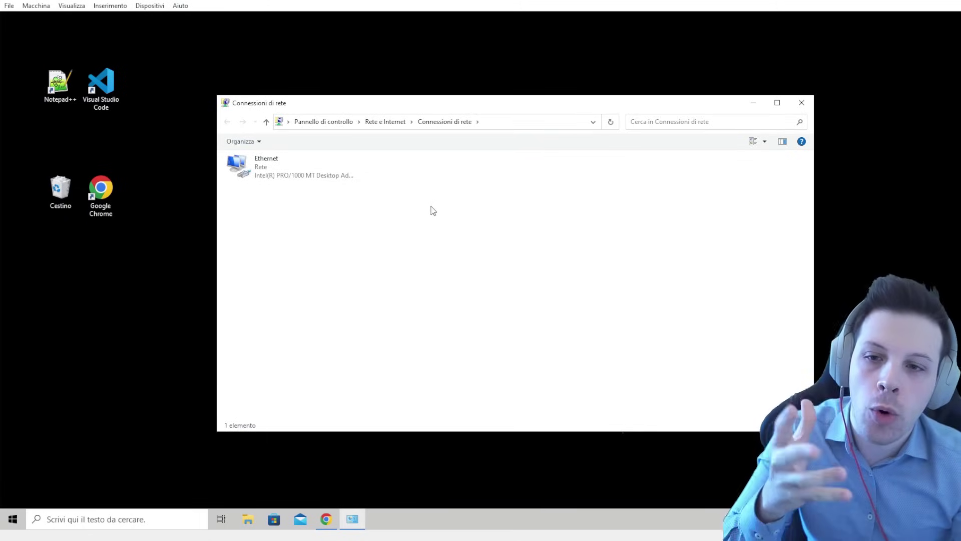
# Examine the Ethernet adapter's model in both the virtual machine's and the host computer's network connections
pyautogui.moveTo(364, 210); pyautogui.dragTo(808, 155)
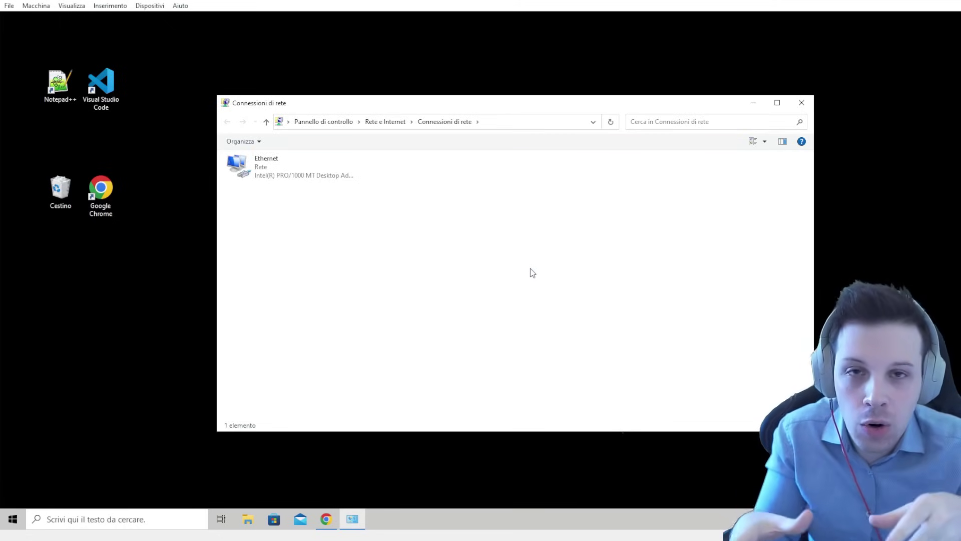
pyautogui.moveTo(371, 170); pyautogui.dragTo(824, 189)
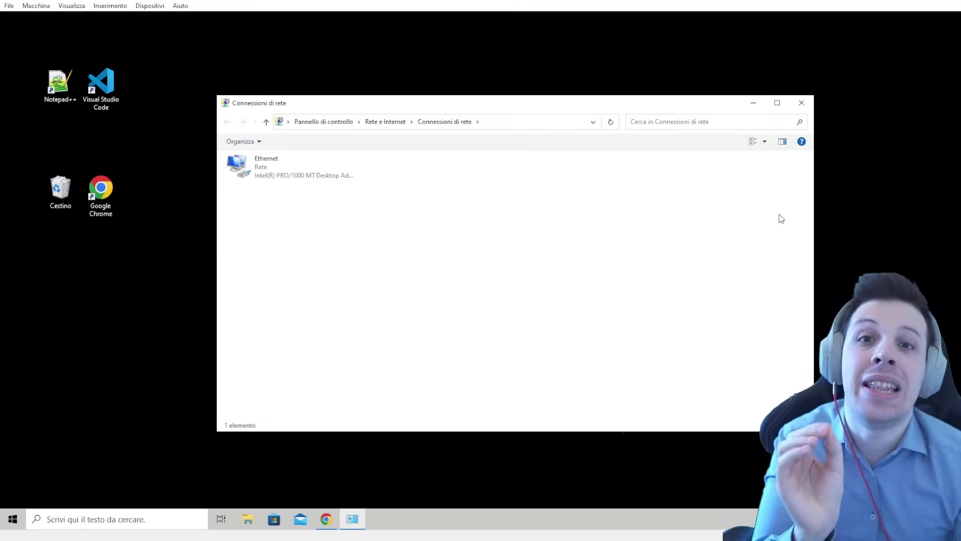
pyautogui.click(469, 232)
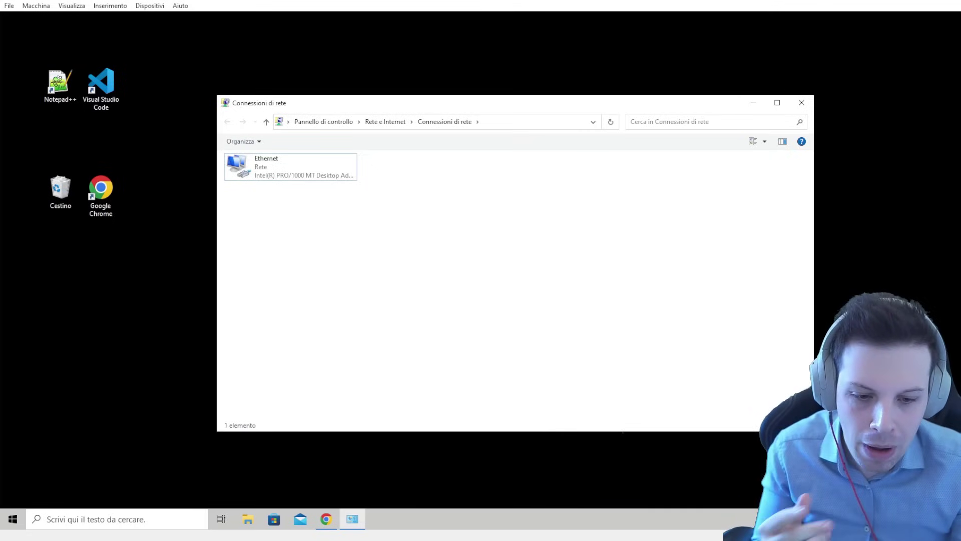
pyautogui.hotkey('alt', 'Tab')
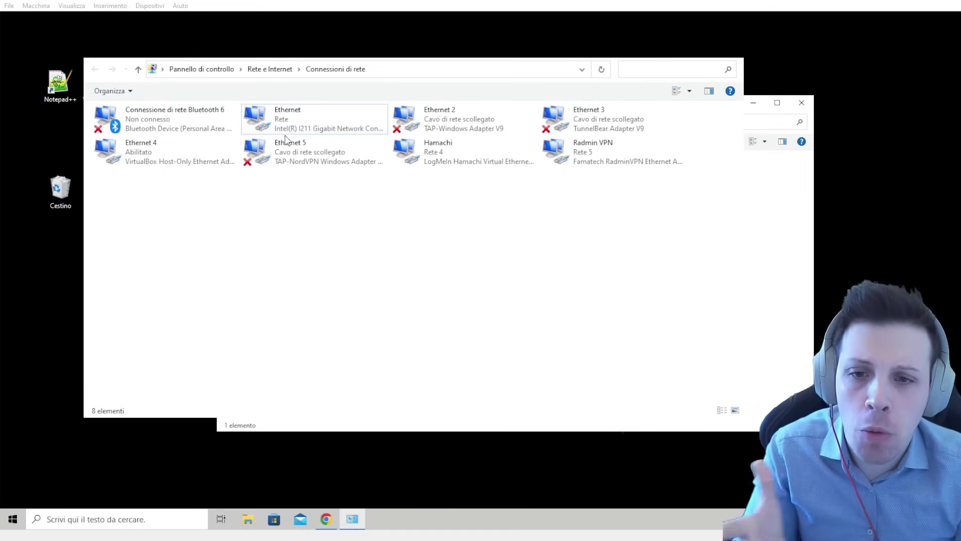
pyautogui.click(284, 129)
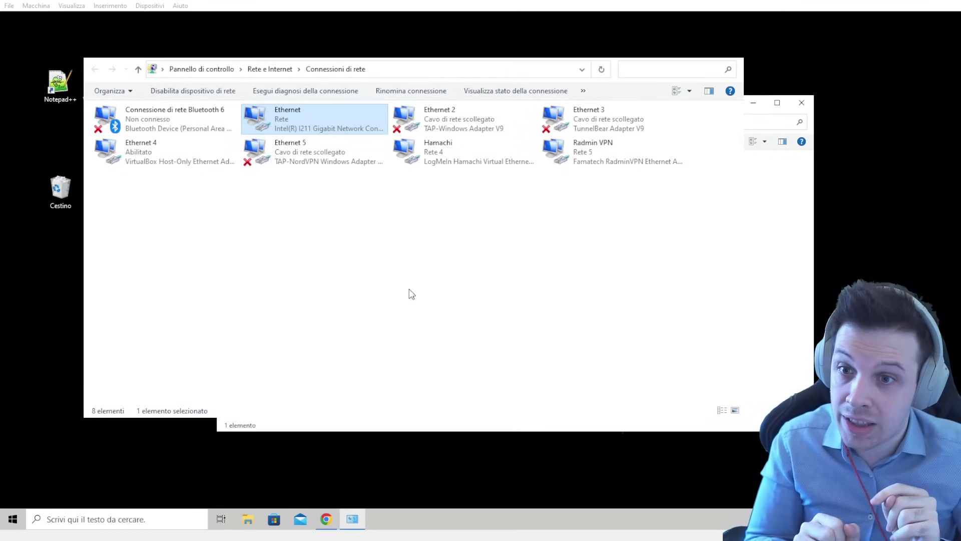
pyautogui.click(294, 176)
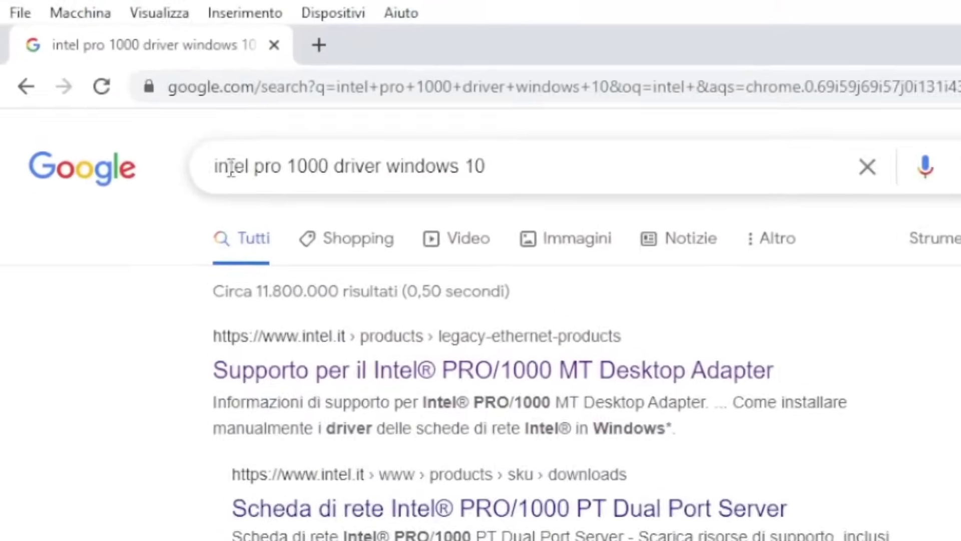
# In Google Chrome, open the Intel PRO/1000 MT Desktop Adapter support page from the "intel pro 1000 driver windows 10" search results
pyautogui.moveTo(135, 73); pyautogui.dragTo(164, 73)
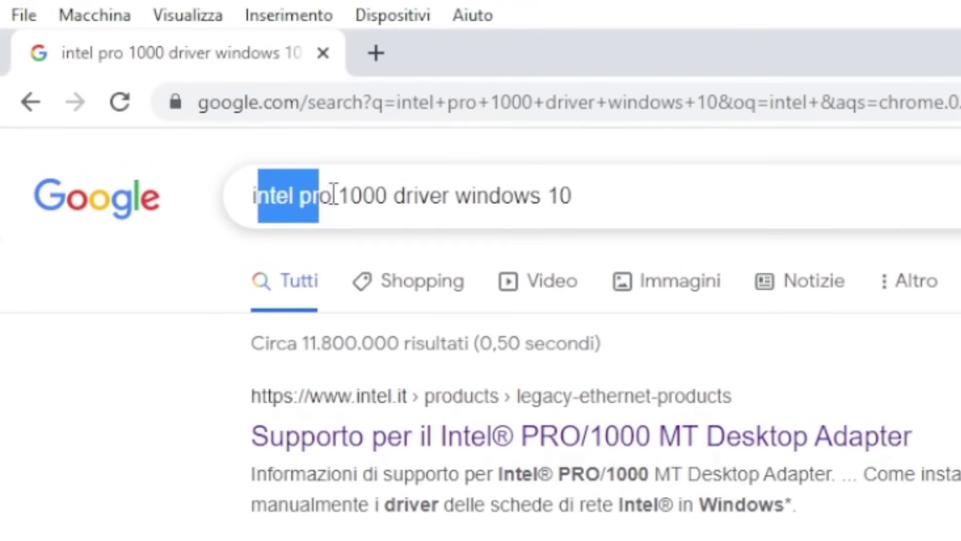
pyautogui.moveTo(334, 194); pyautogui.dragTo(433, 195)
pyautogui.click(656, 205)
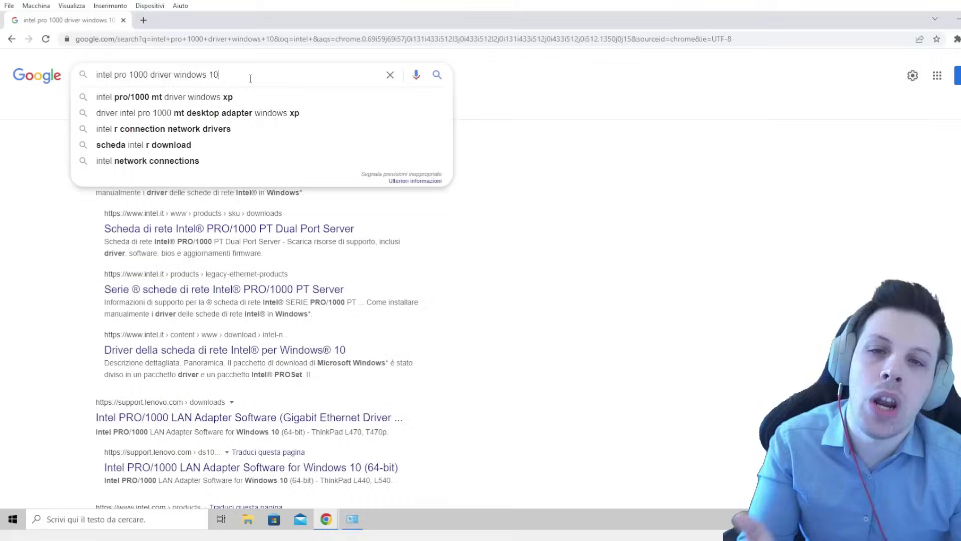
pyautogui.click(528, 236)
pyautogui.click(233, 170)
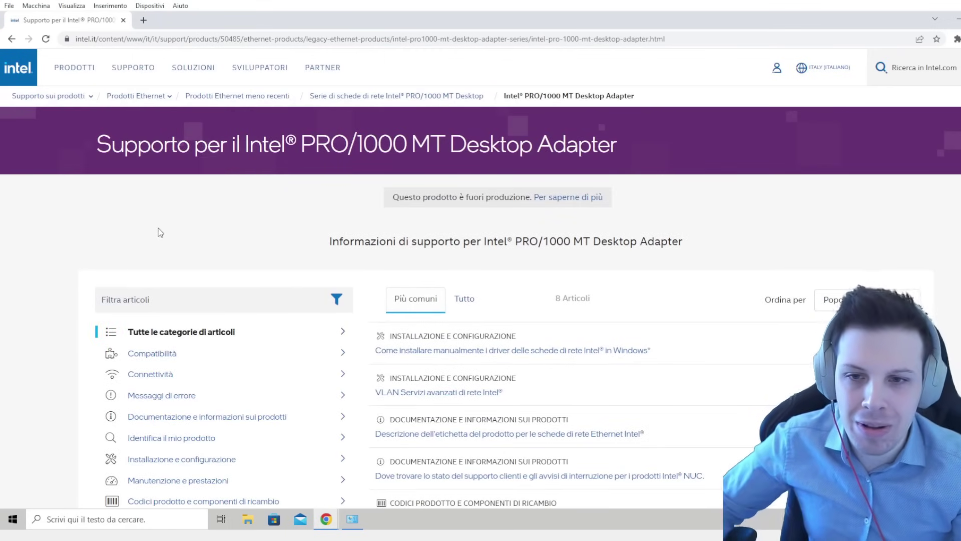
# Open the article on manually installing Intel network adapter drivers in Windows and follow its link to the driver and software list
pyautogui.scroll(-2, 159, 232)
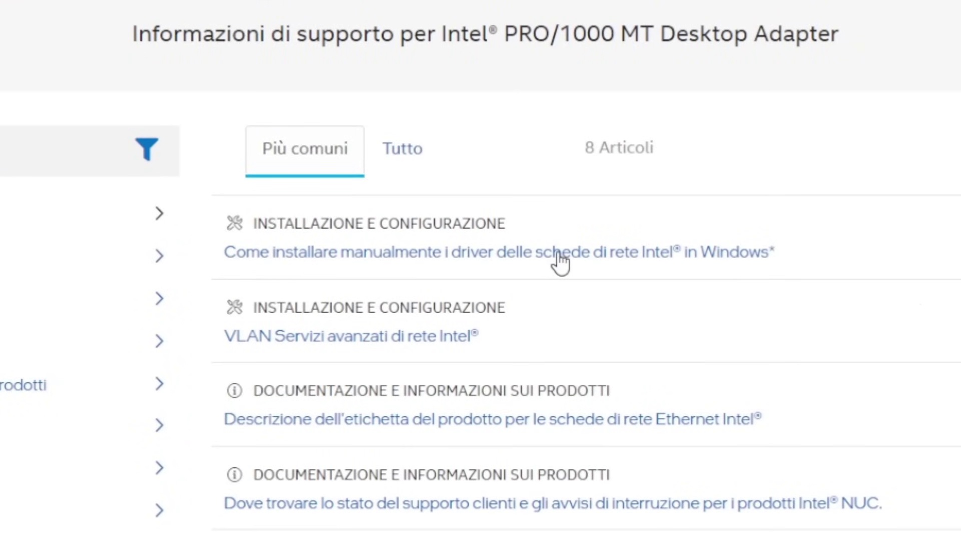
pyautogui.click(559, 254)
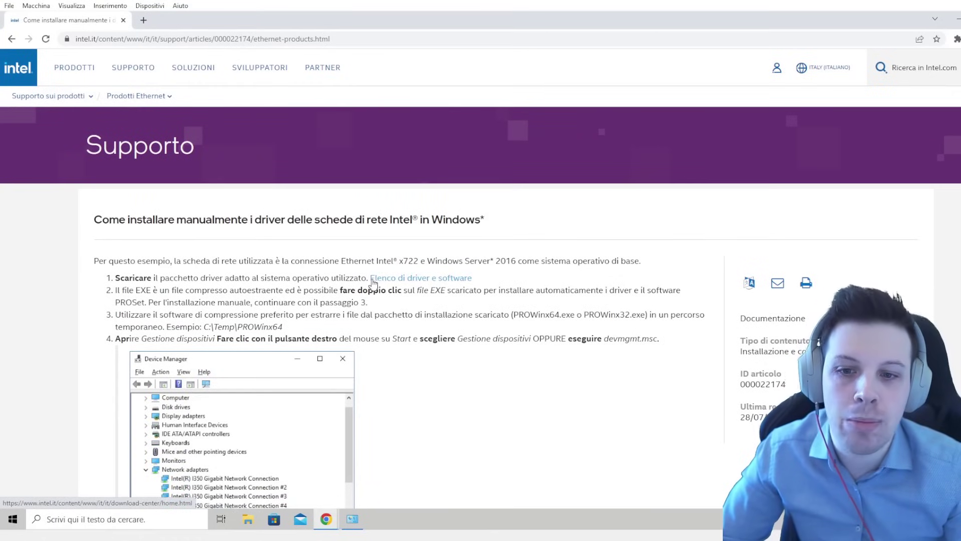
pyautogui.moveTo(370, 277); pyautogui.dragTo(476, 279)
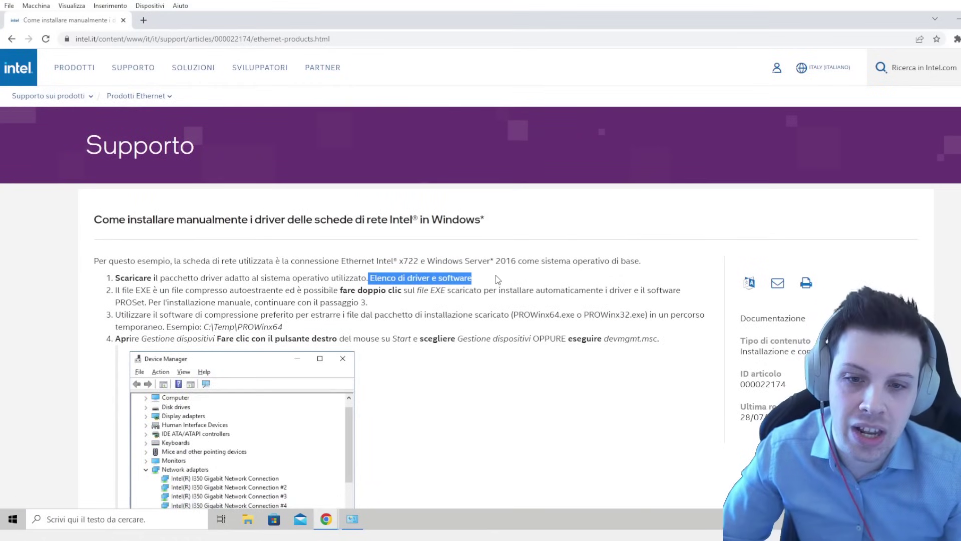
pyautogui.click(441, 283)
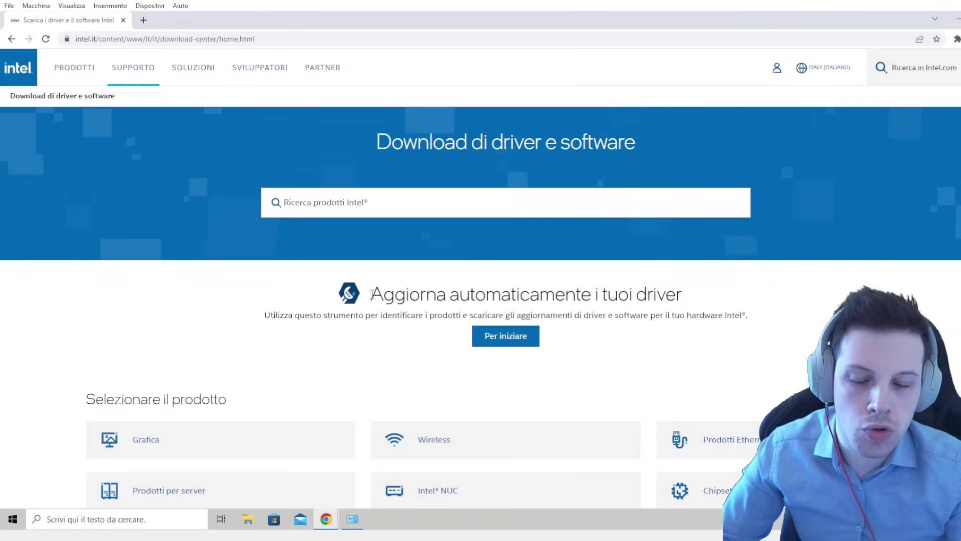
# Start the automatic driver update tool from Intel's driver and software download page
pyautogui.moveTo(369, 290); pyautogui.dragTo(789, 314)
pyautogui.click(777, 316)
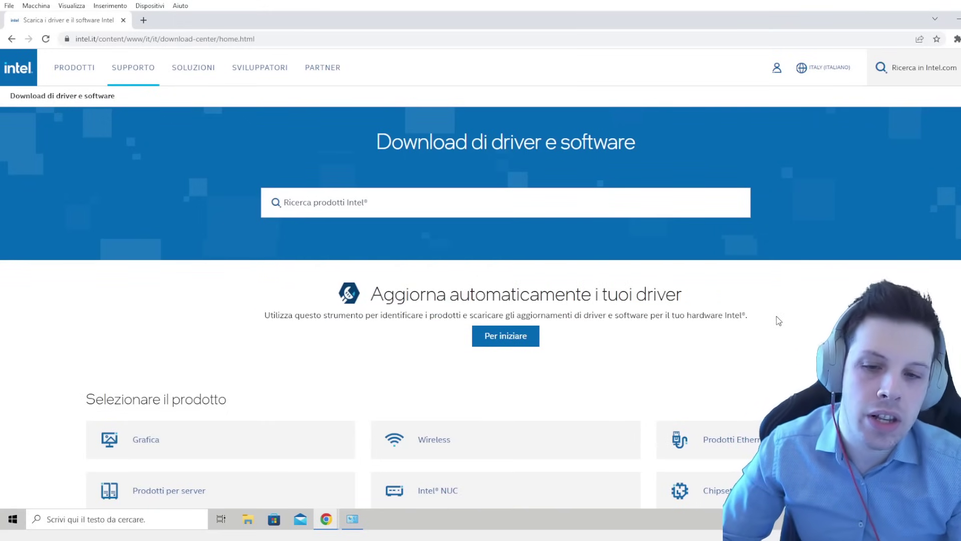
pyautogui.click(506, 335)
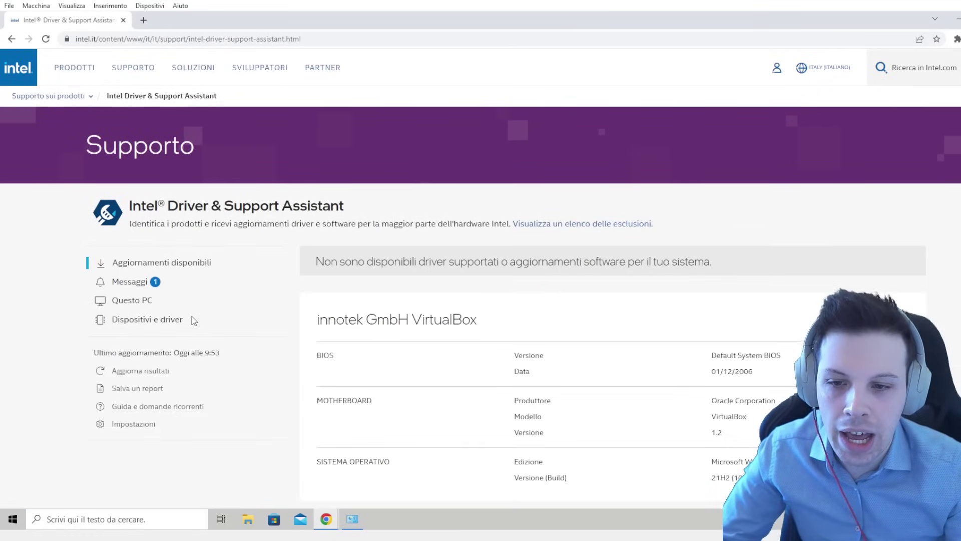
# Review the system details, detected devices and driver update availability in Intel Driver & Support Assistant
pyautogui.scroll(-3, 581, 309)
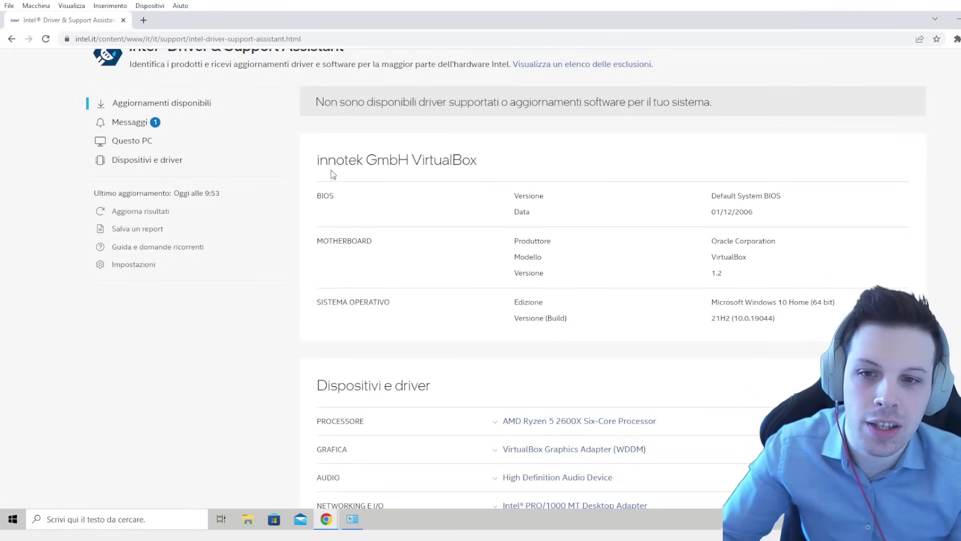
pyautogui.moveTo(316, 164); pyautogui.dragTo(482, 167)
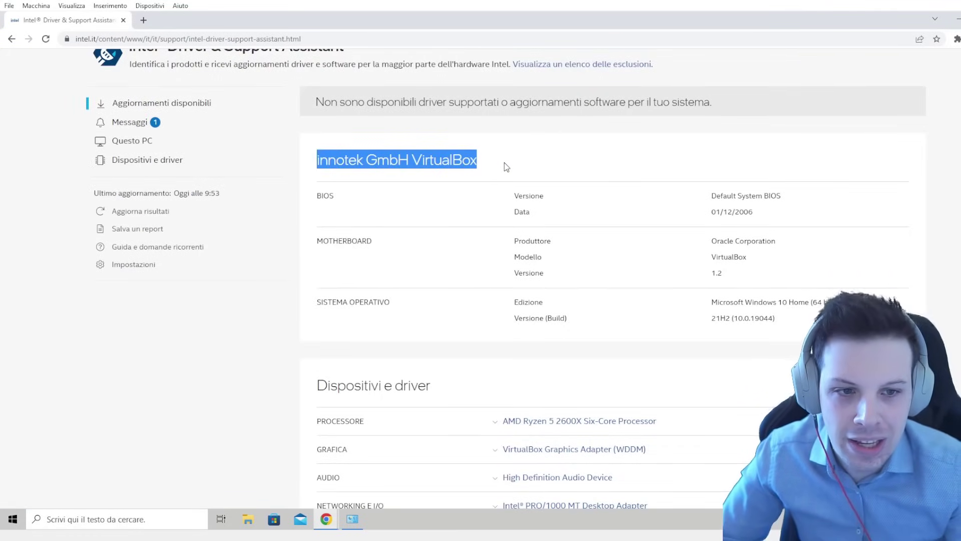
pyautogui.scroll(-4, 504, 162)
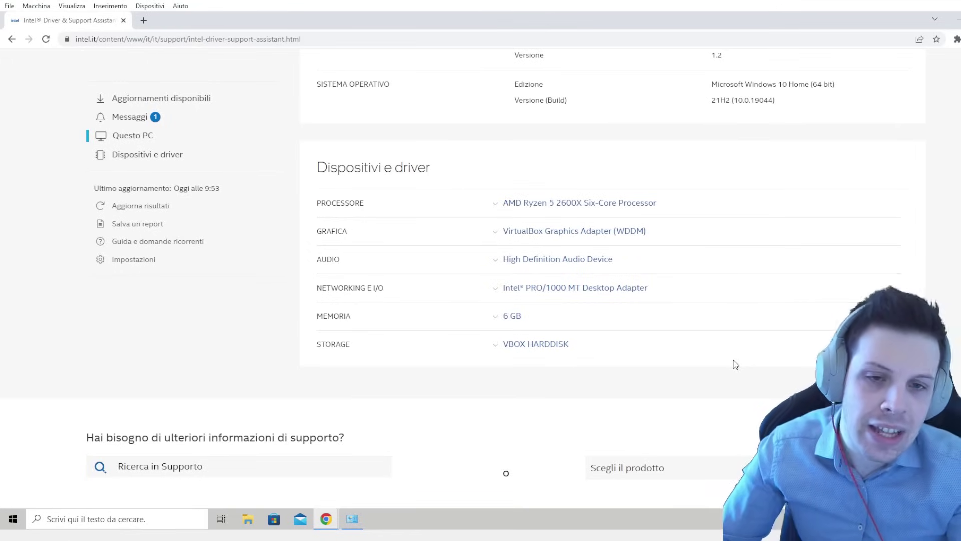
pyautogui.scroll(7, 569, 296)
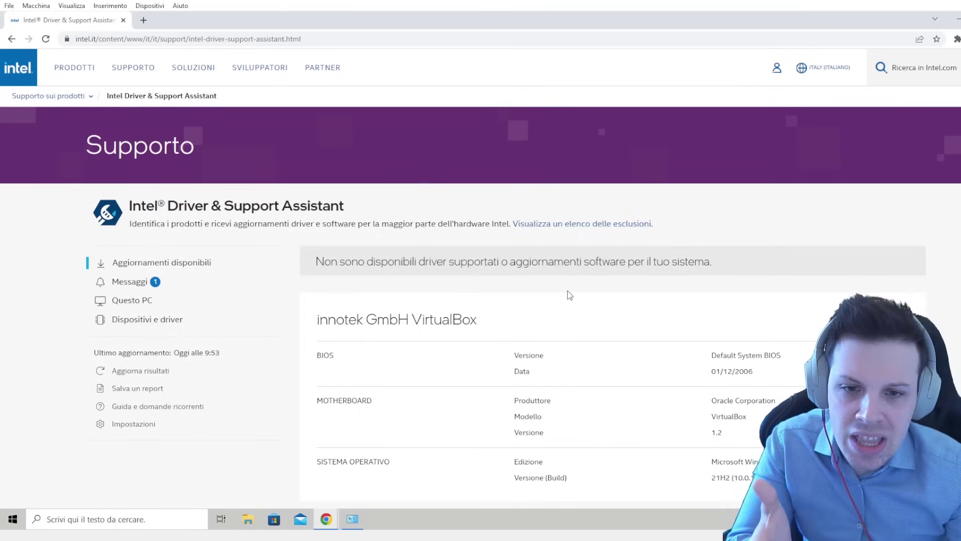
pyautogui.moveTo(340, 262); pyautogui.dragTo(417, 265)
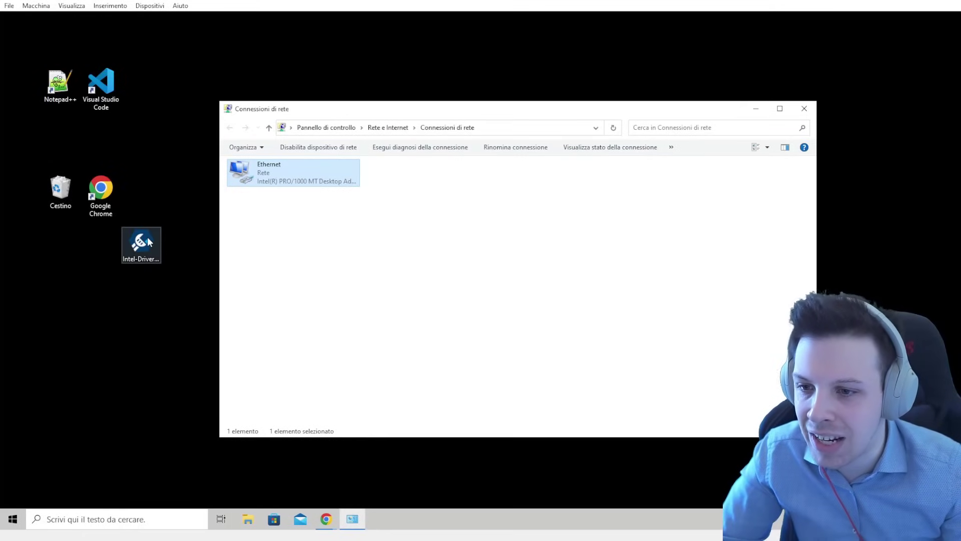
# Run the Intel Driver & Support Assistant installer from the desktop and start repairing the existing installation
pyautogui.click(142, 243)
pyautogui.doubleClick(142, 245)
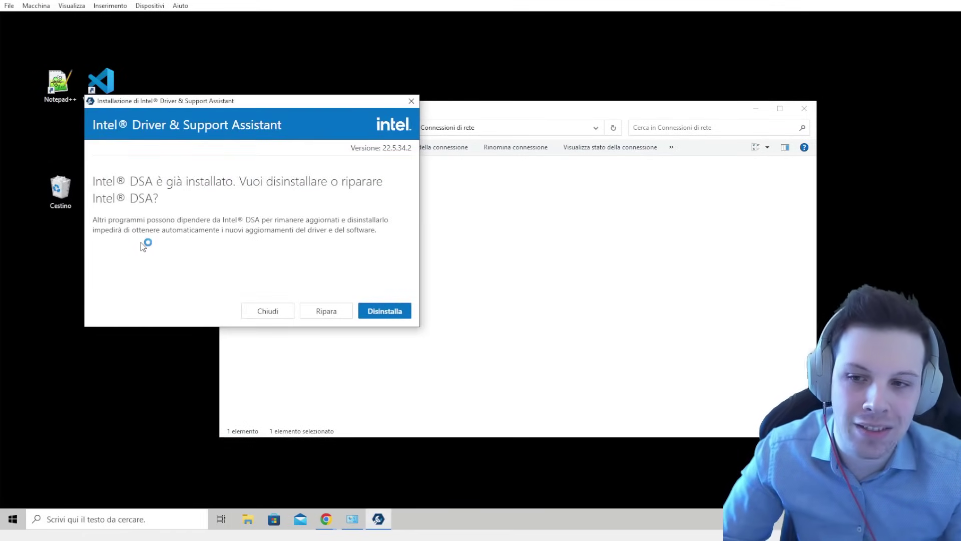
pyautogui.moveTo(320, 104); pyautogui.dragTo(546, 124)
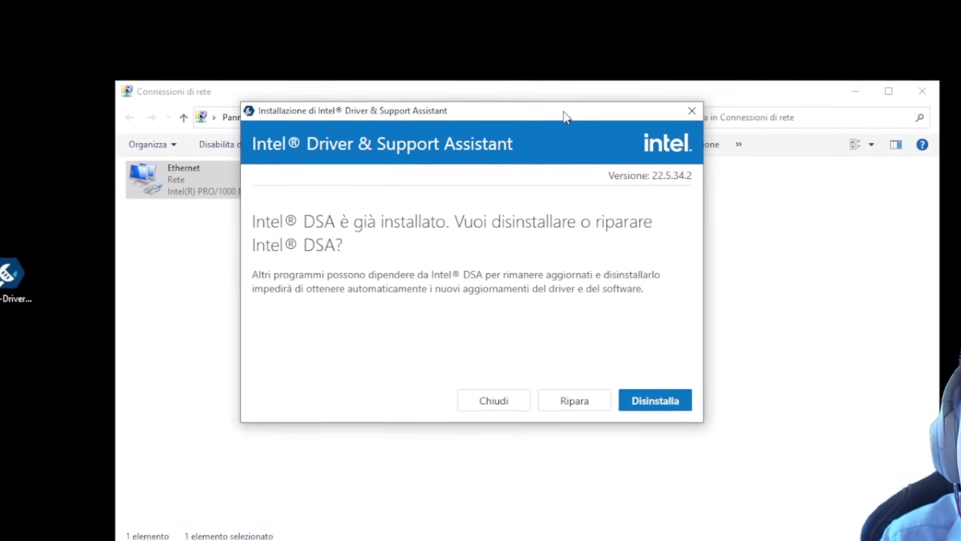
pyautogui.click(581, 397)
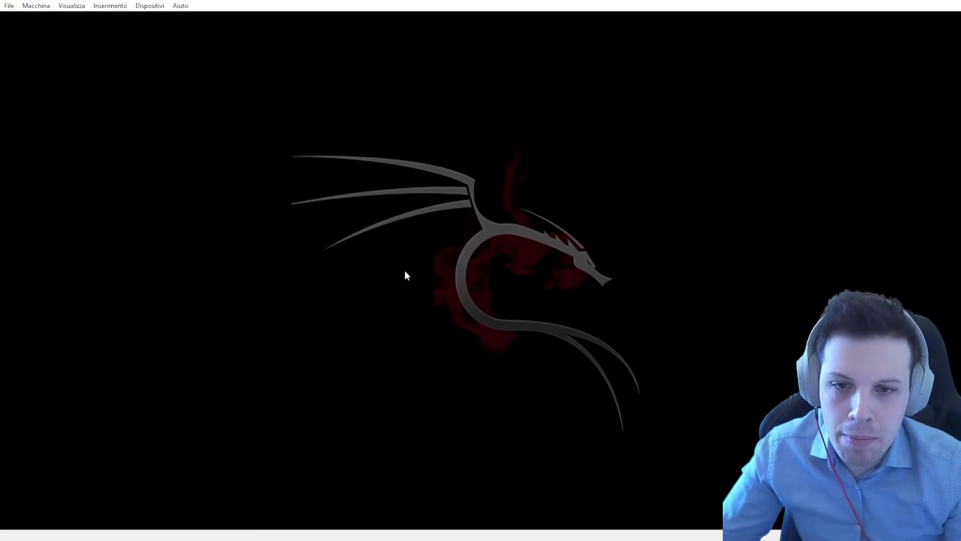
pyautogui.click(465, 341)
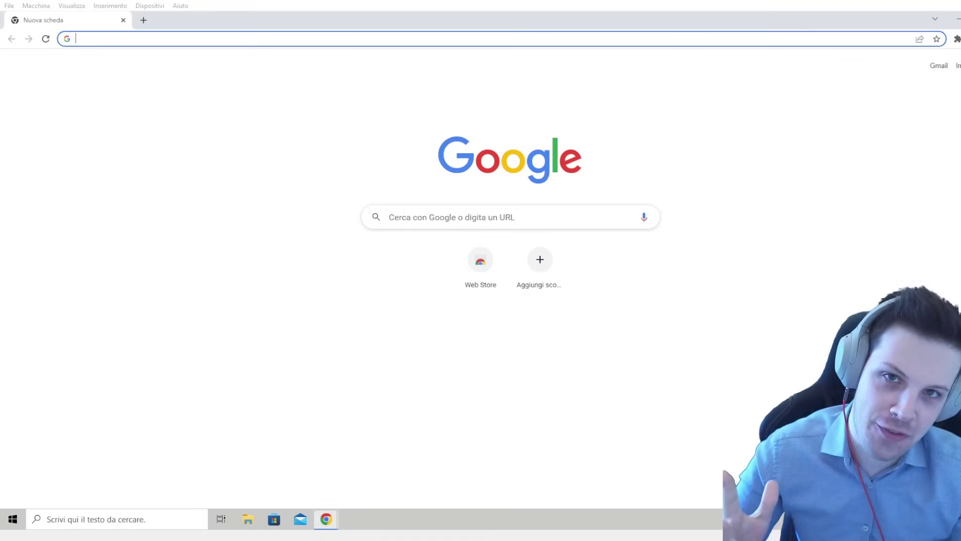
# Search Google for "TCPOPTIMIZER" and open the TCP Optimizer downloads page on SpeedGuide.net
pyautogui.click(407, 217)
pyautogui.write('TCPOPTIMIZE')
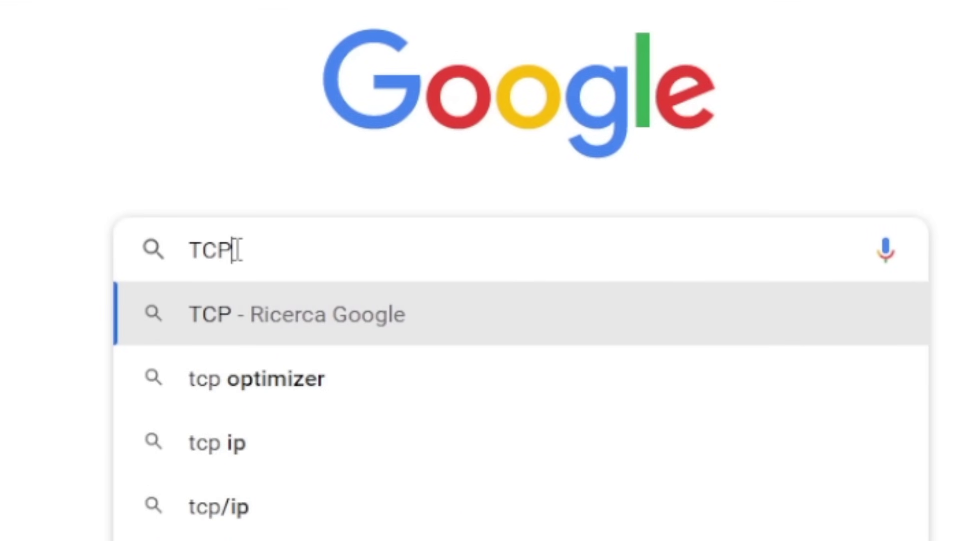
pyautogui.write('R')
pyautogui.press('Return')
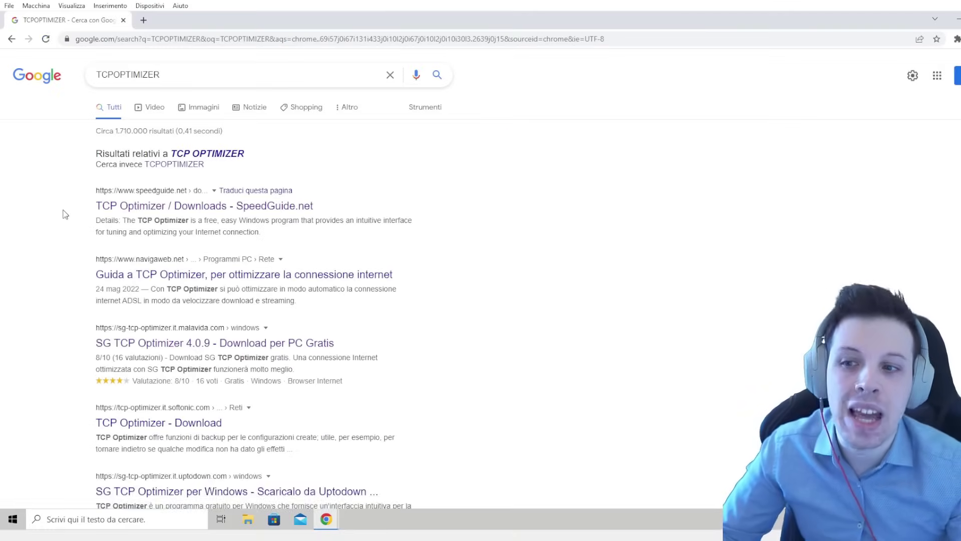
pyautogui.moveTo(93, 209); pyautogui.dragTo(339, 211)
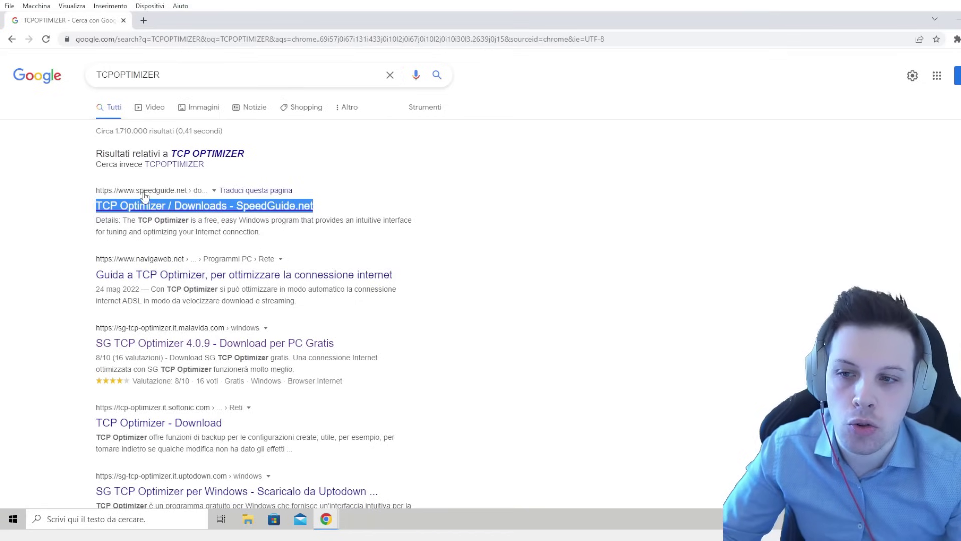
pyautogui.click(154, 209)
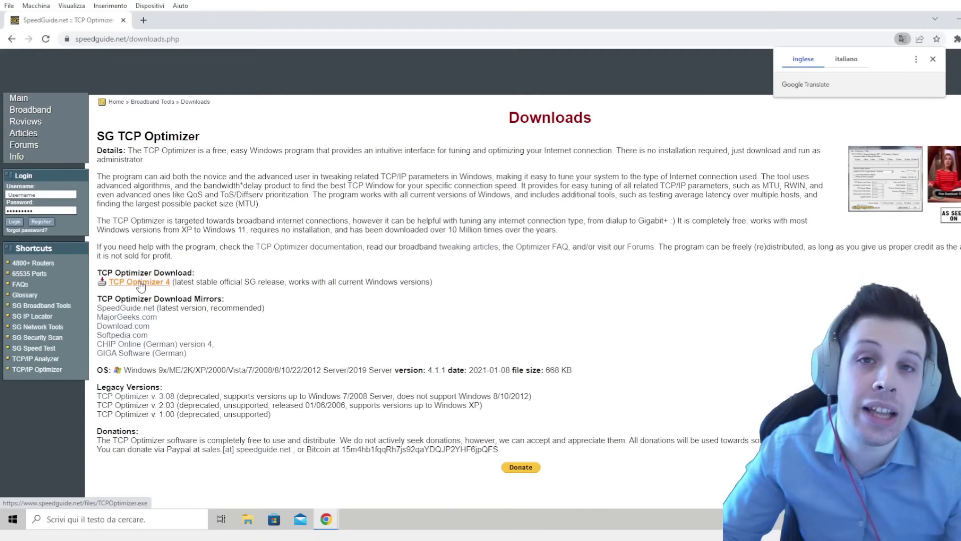
# Download TCP Optimizer 4 from SpeedGuide.net and run TCPOptimizer.exe from the desktop as administrator
pyautogui.click(131, 284)
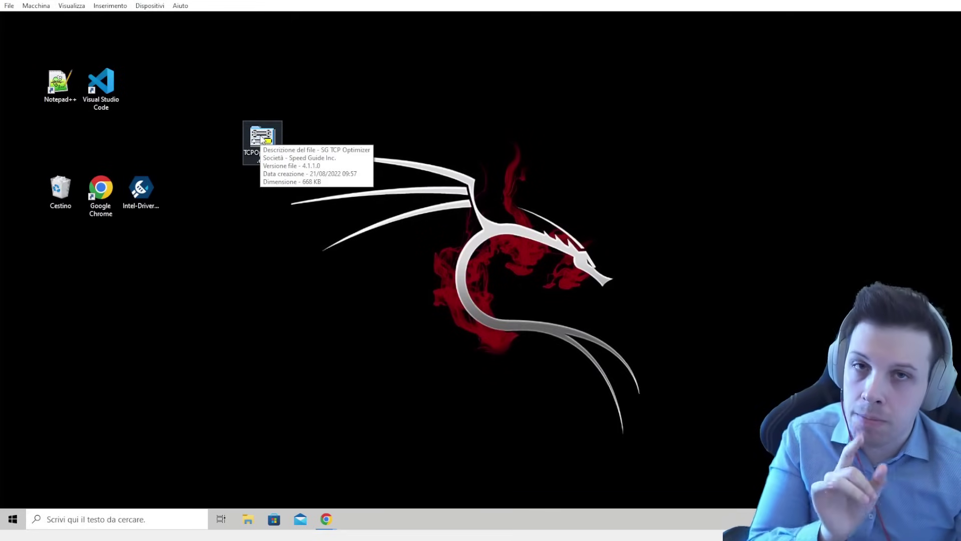
pyautogui.doubleClick(262, 139)
pyautogui.rightClick(261, 136)
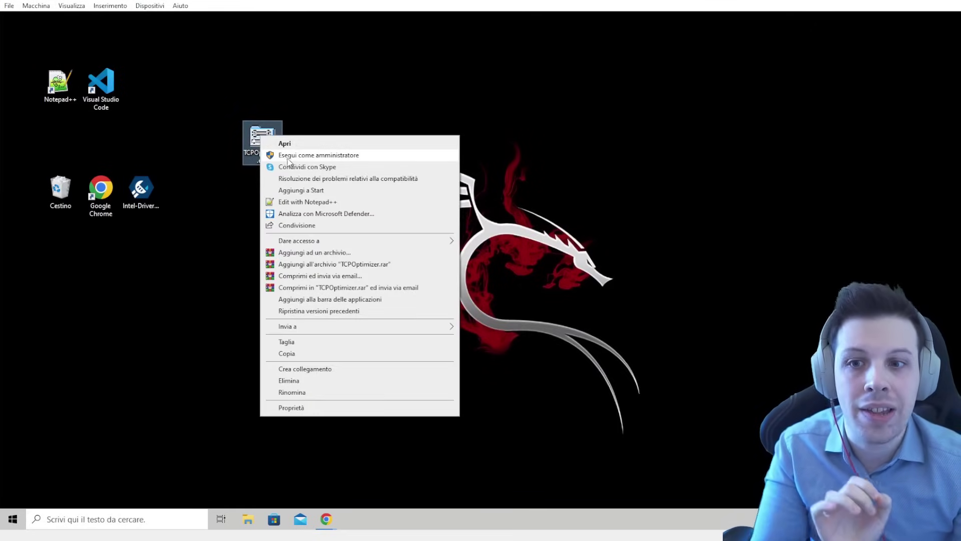
pyautogui.click(295, 157)
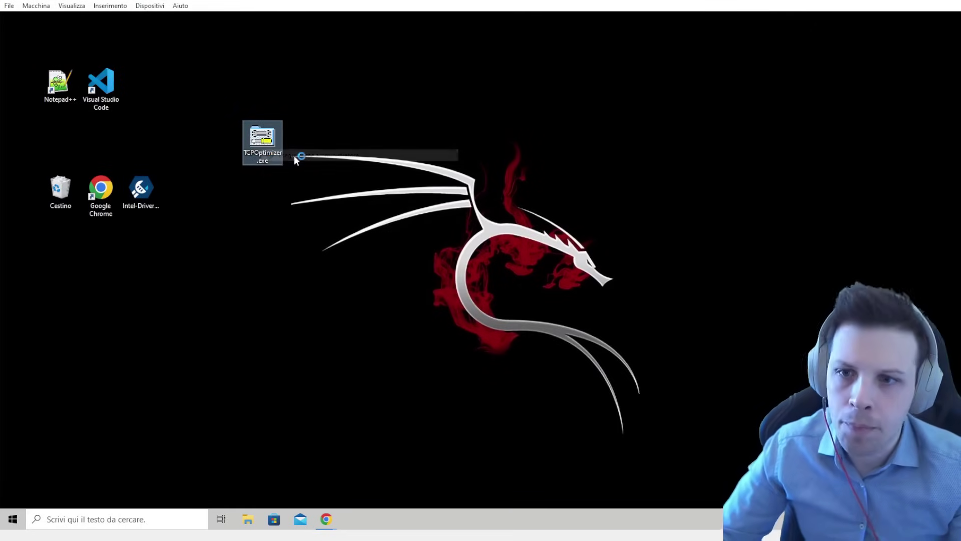
pyautogui.click(464, 341)
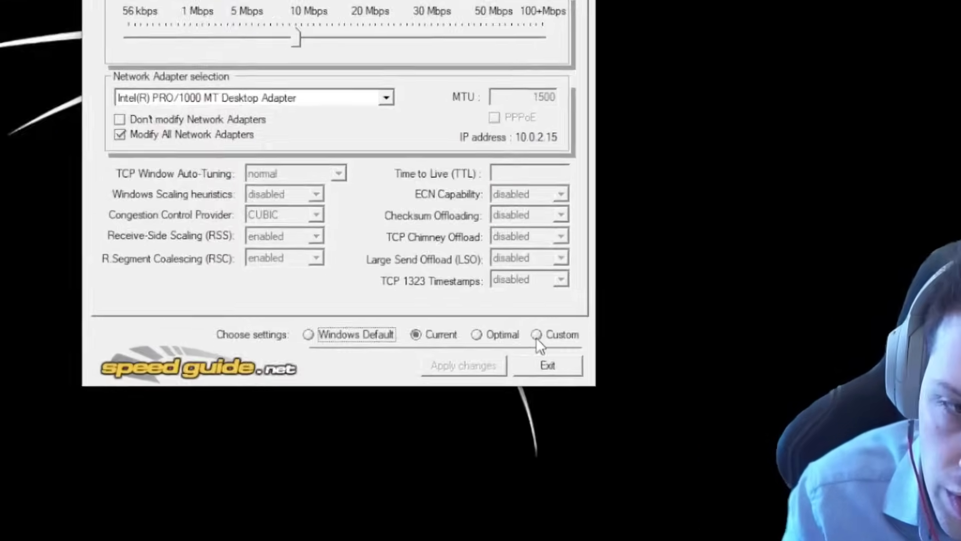
# Switch TCP Optimizer to Custom settings and set the connection speed to 100 Mbps, keeping the MTU at 1500
pyautogui.click(623, 364)
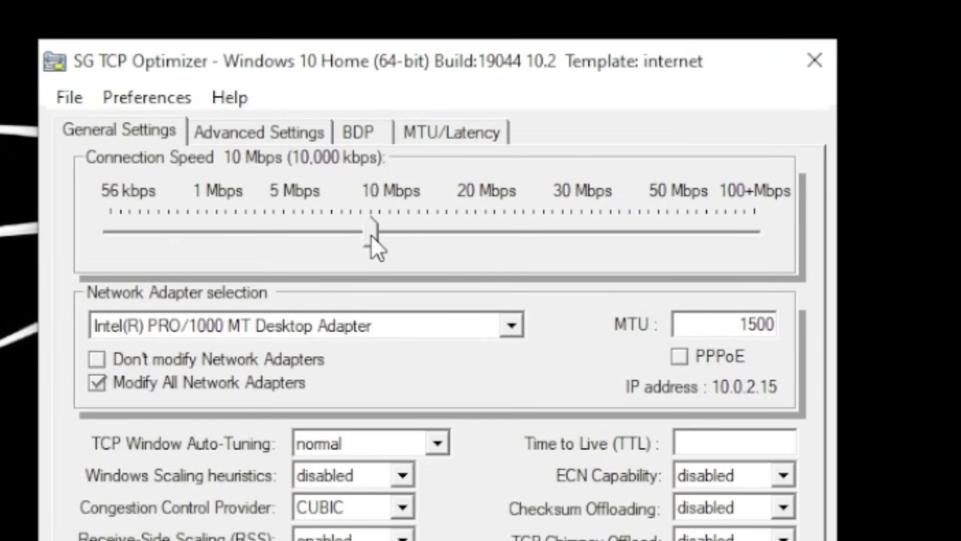
pyautogui.moveTo(371, 236); pyautogui.dragTo(764, 223)
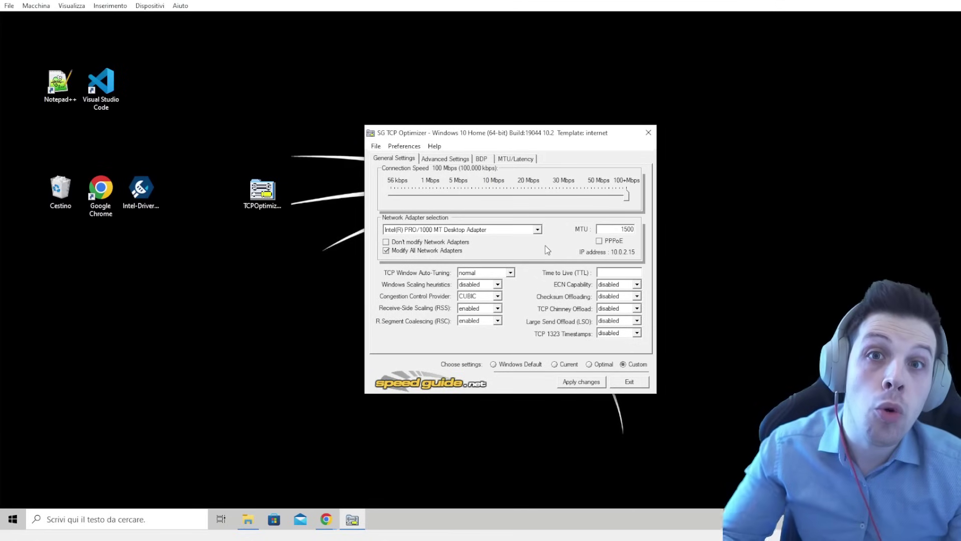
pyautogui.doubleClick(621, 229)
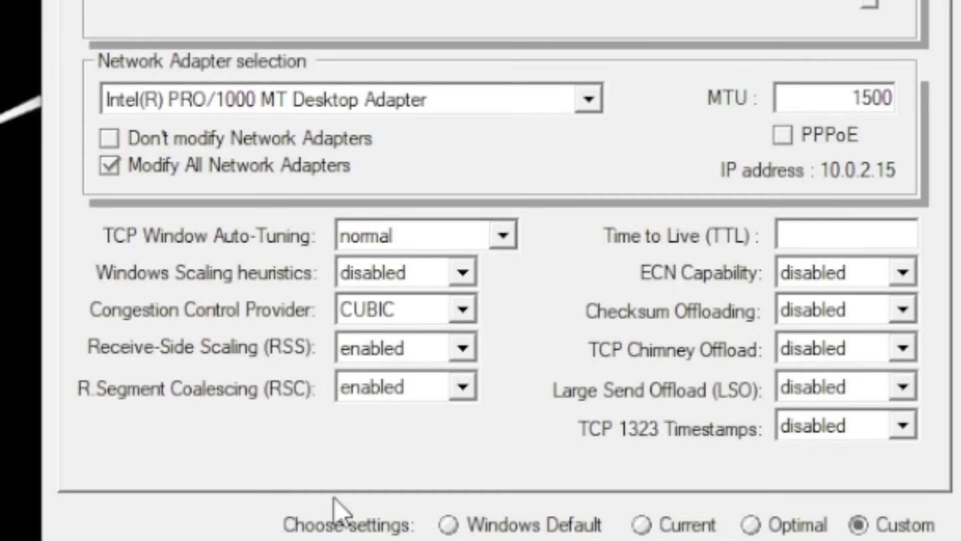
# Set TCP Window Auto-Tuning to normal, Windows Scaling heuristics to disabled and Congestion Control Provider to ctcp
pyautogui.click(426, 235)
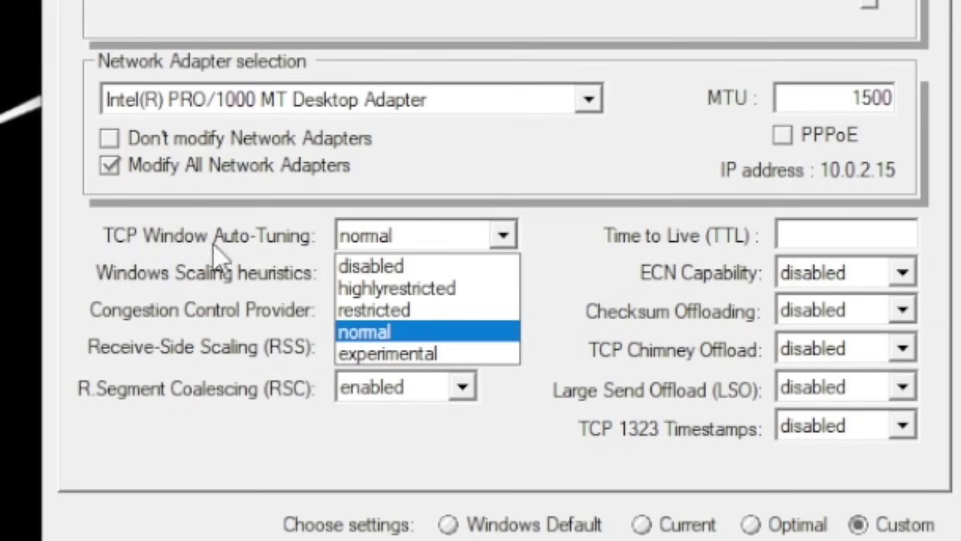
pyautogui.click(372, 335)
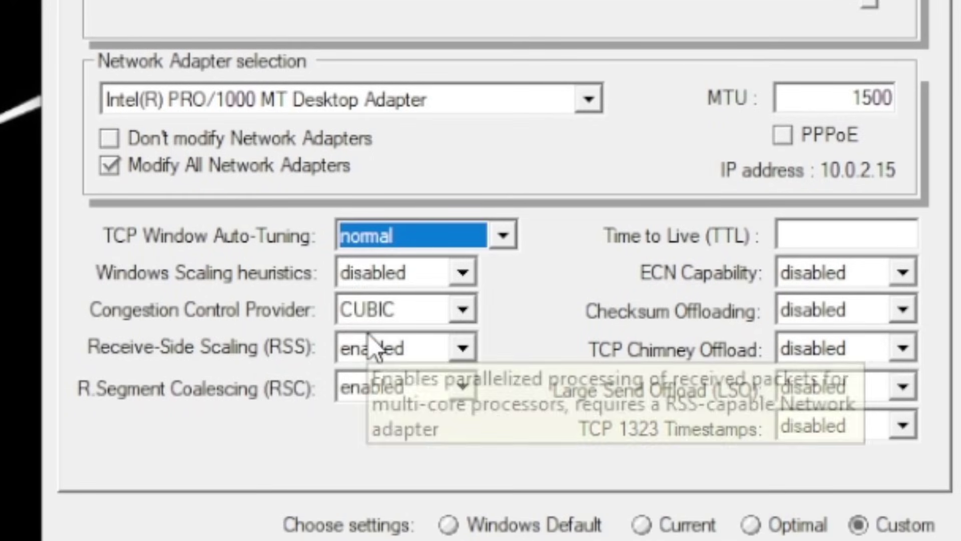
pyautogui.click(398, 278)
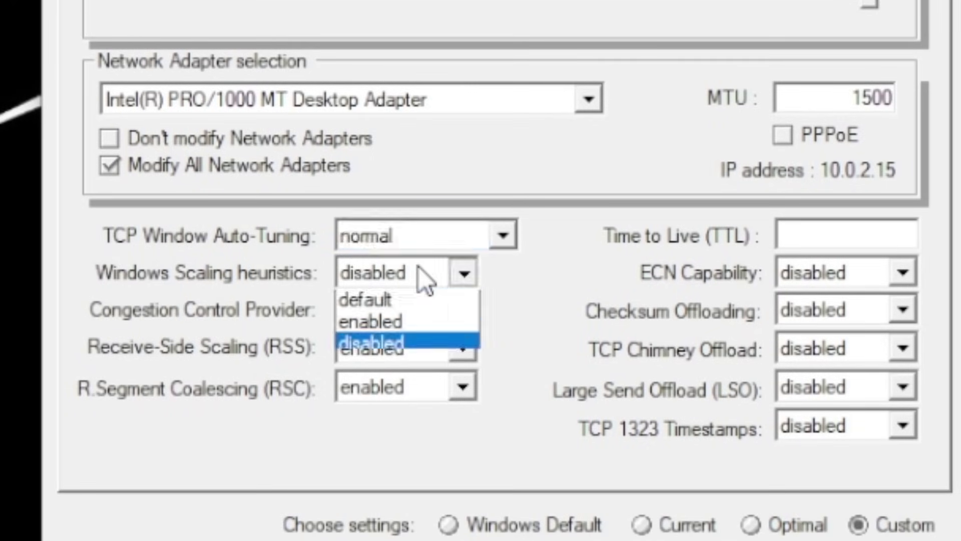
pyautogui.click(440, 347)
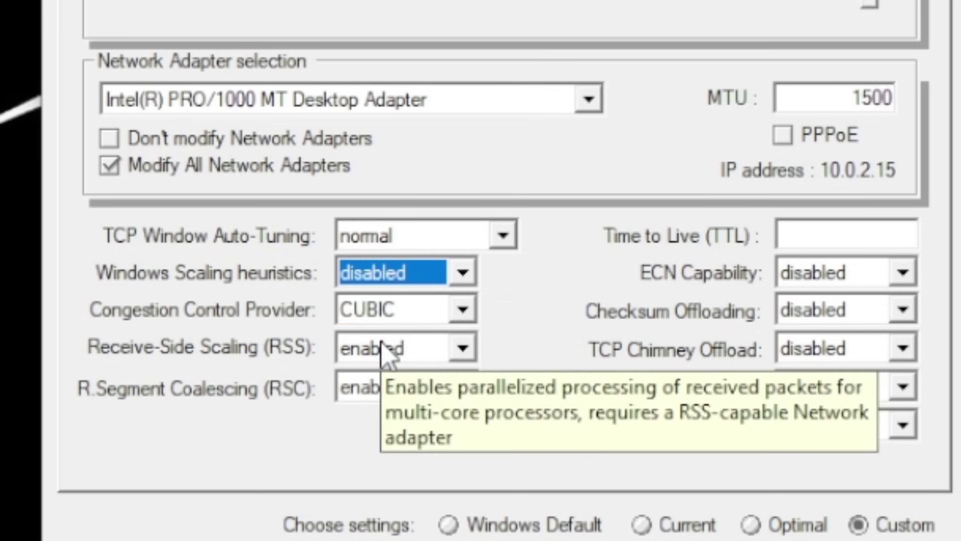
pyautogui.click(461, 310)
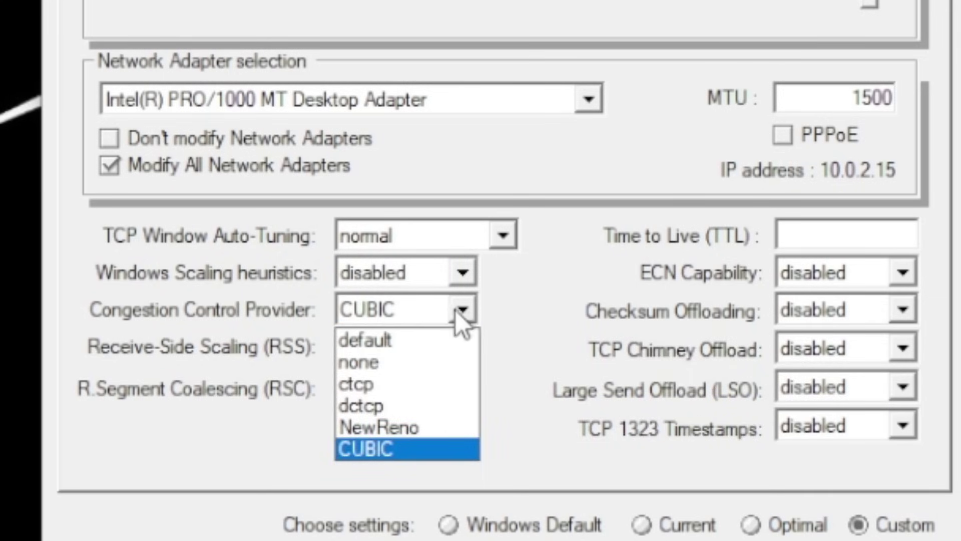
pyautogui.click(367, 385)
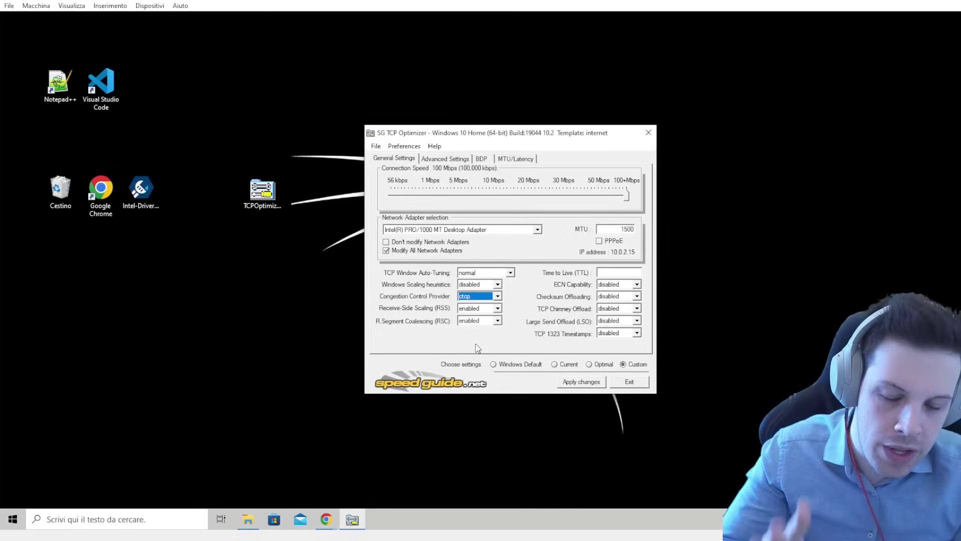
# Set Time to Live (TTL) to 64 and ECN Capability to disabled
pyautogui.click(614, 273)
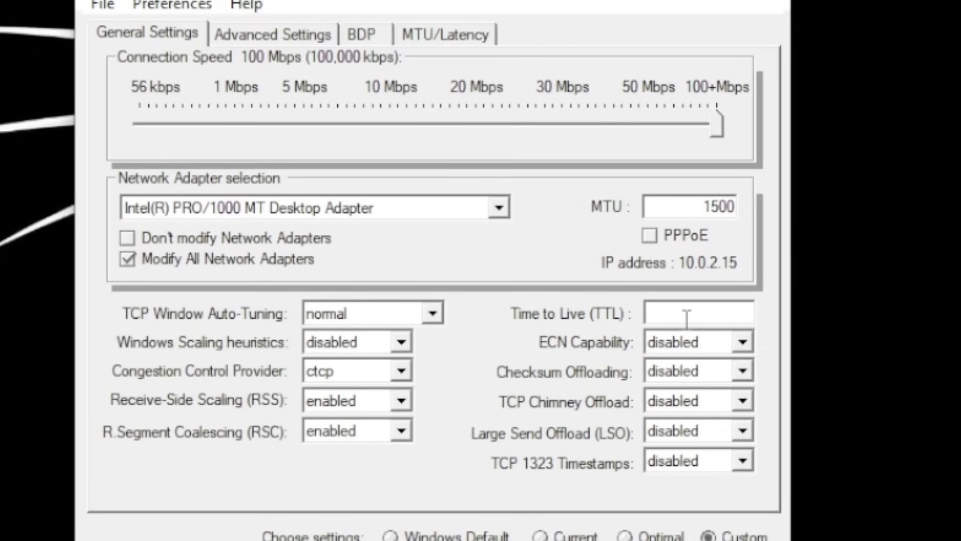
pyautogui.write('64')
pyautogui.click(712, 342)
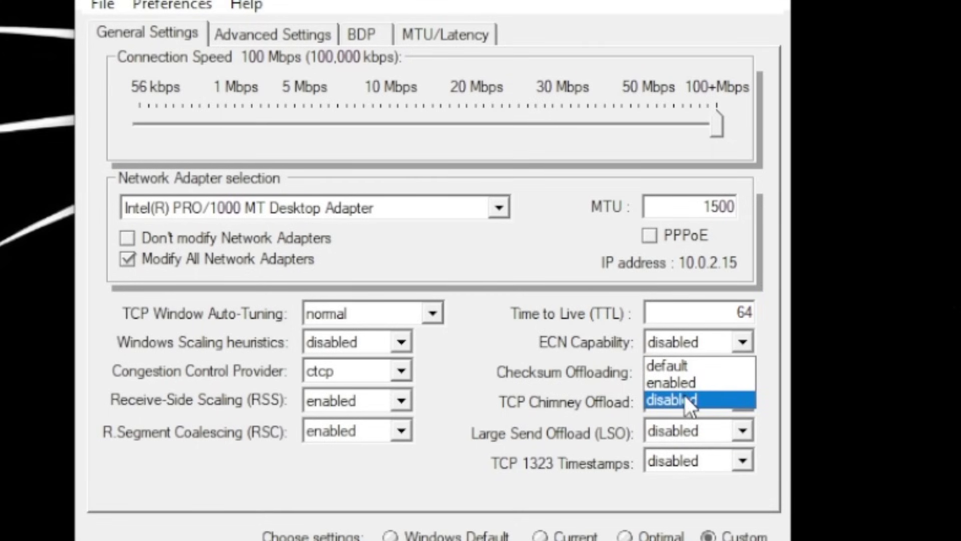
pyautogui.click(685, 396)
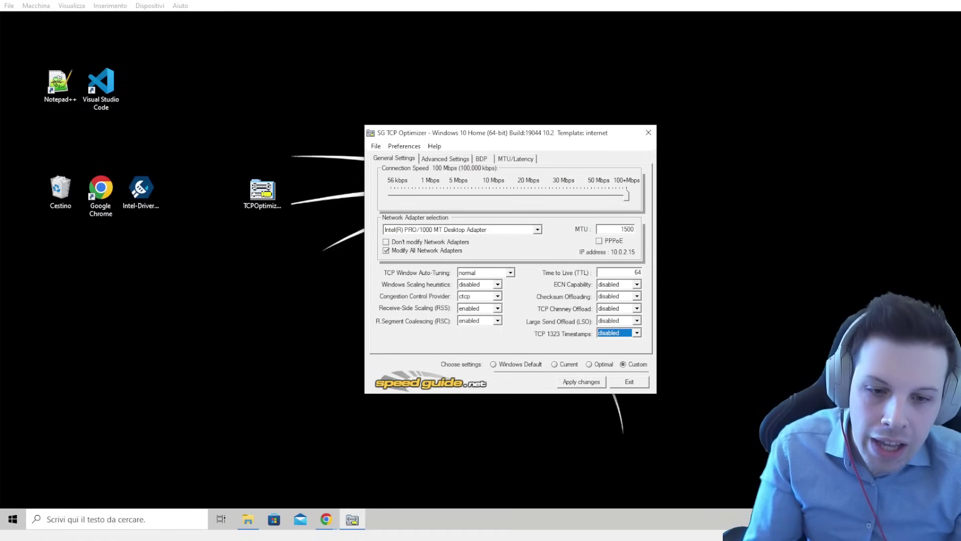
# Review and apply the general settings changes, declining the immediate reboot
pyautogui.click(572, 380)
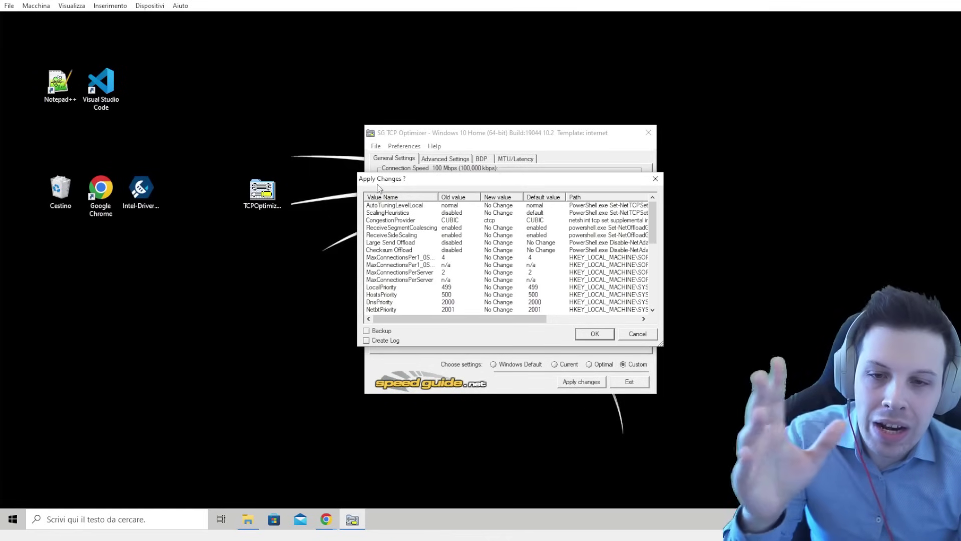
pyautogui.scroll(-7, 560, 216)
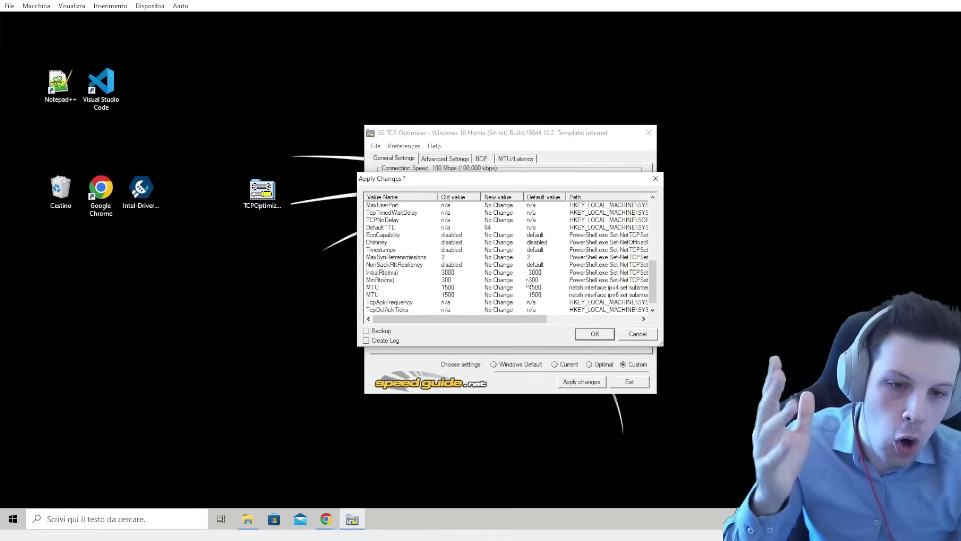
pyautogui.click(583, 333)
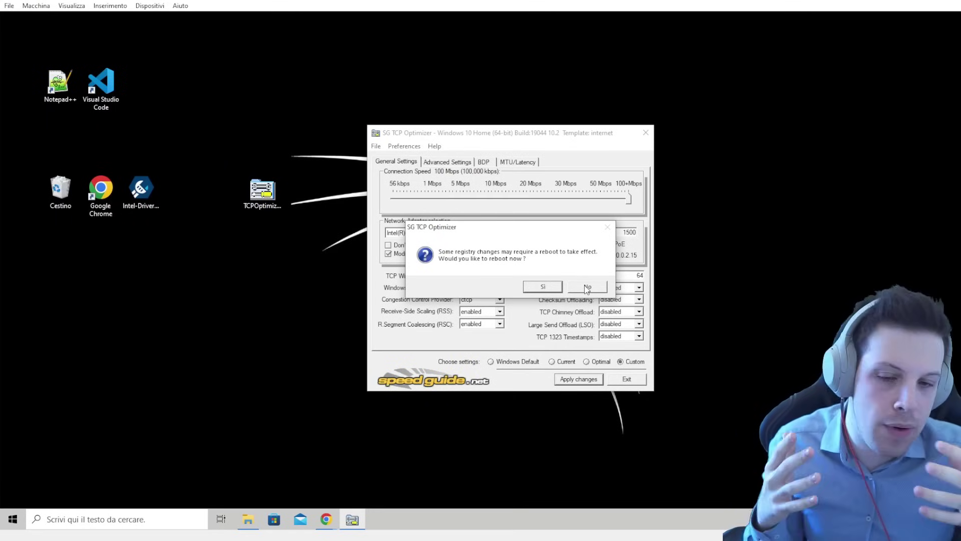
pyautogui.click(587, 288)
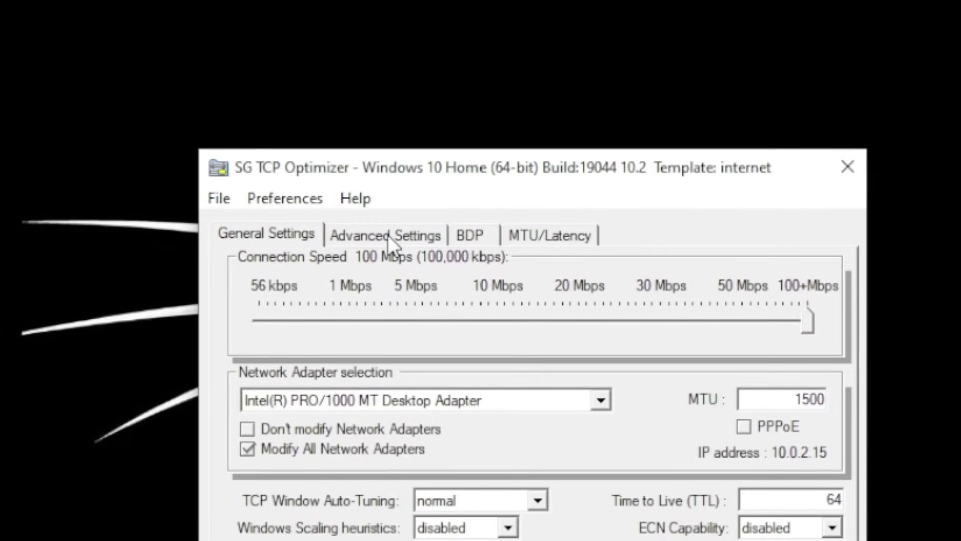
# In the advanced settings, set both MaxConnectionsPer1_0Server and MaxConnectionsPerServer to 10
pyautogui.click(448, 161)
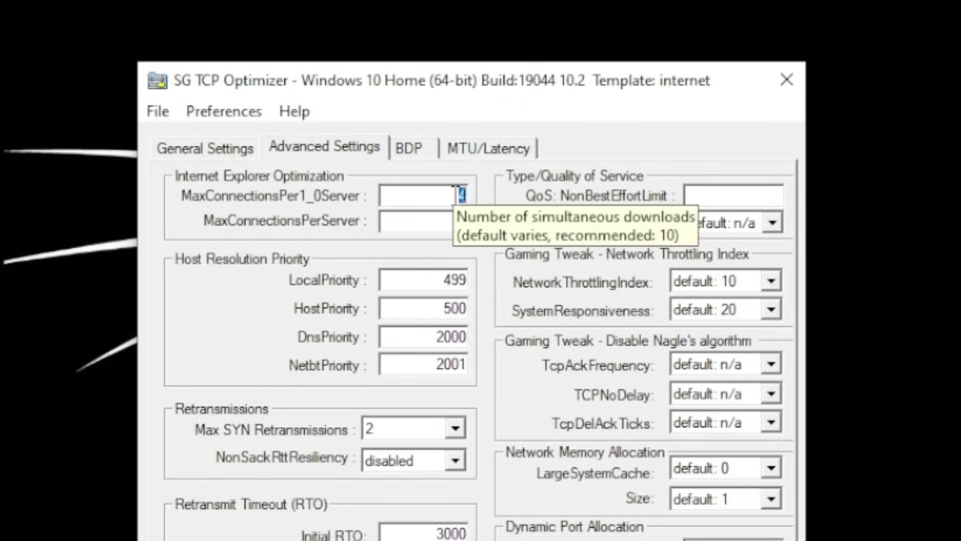
pyautogui.write('10')
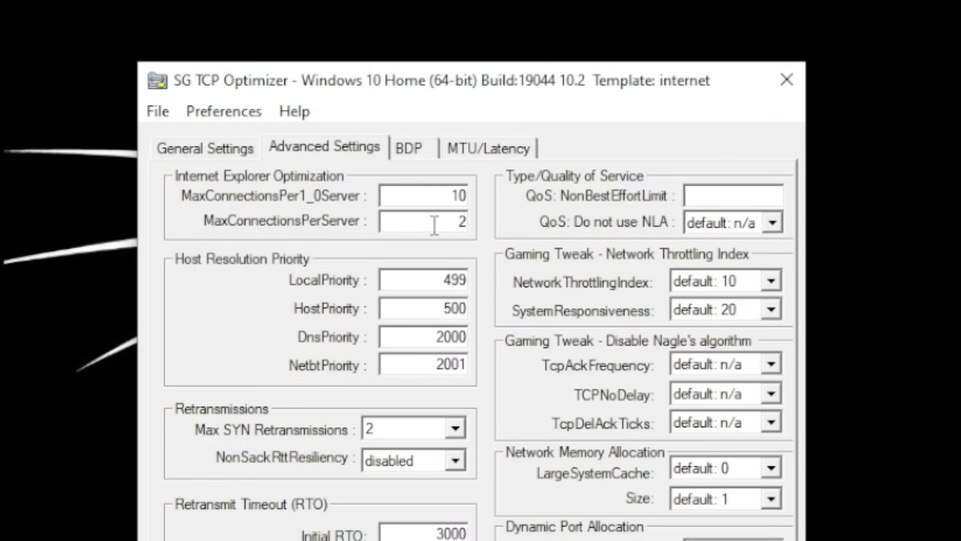
pyautogui.doubleClick(463, 221)
pyautogui.write('1')
pyautogui.write('10')
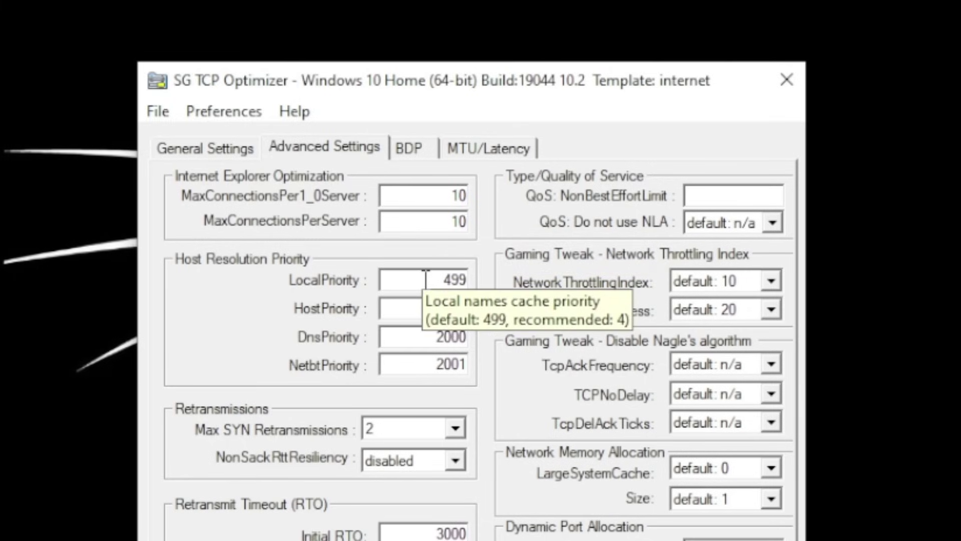
# Set the host resolution priorities to LocalPriority 4, HostPriority 5, DnsPriority 6 and NetbtPriority 7
pyautogui.doubleClick(426, 278)
pyautogui.write('4')
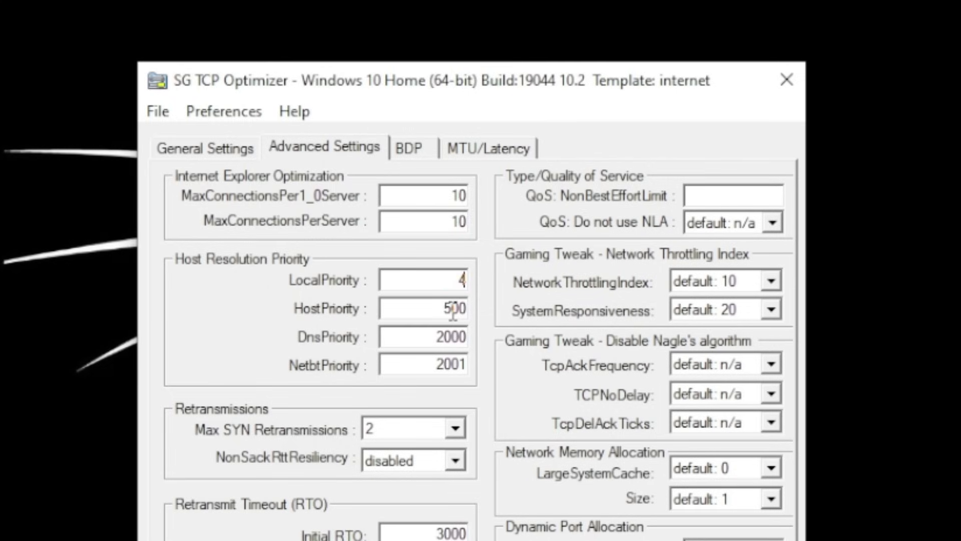
pyautogui.doubleClick(453, 308)
pyautogui.write('5')
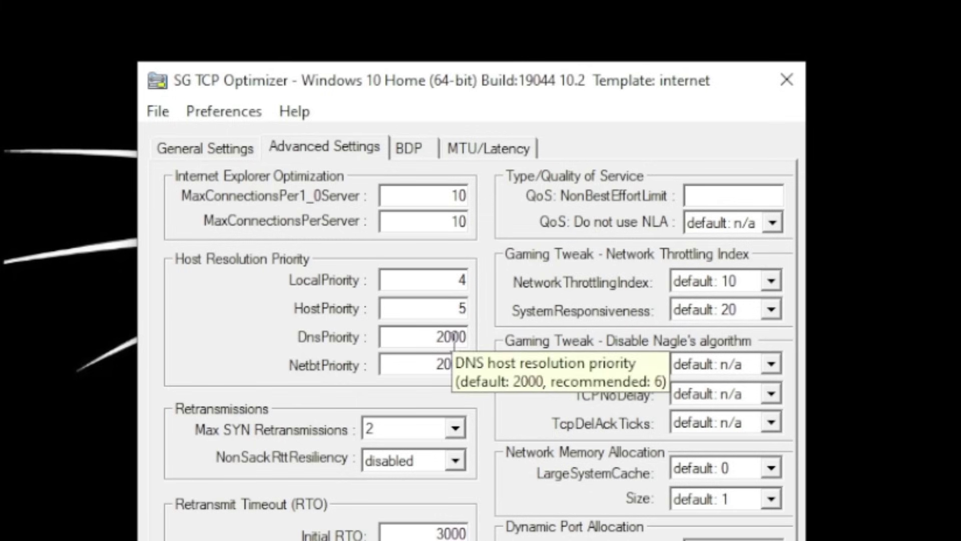
pyautogui.doubleClick(454, 336)
pyautogui.write('6')
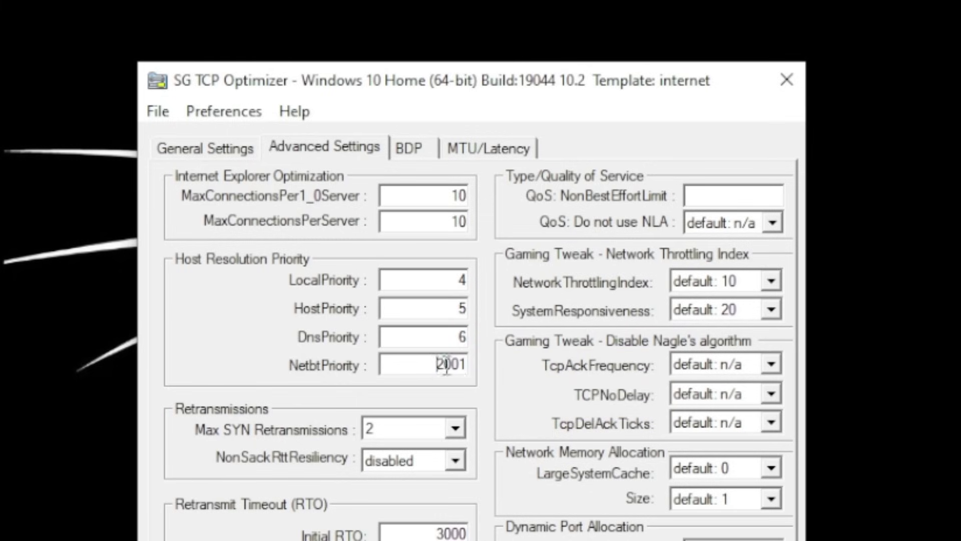
pyautogui.doubleClick(435, 366)
pyautogui.write('7')
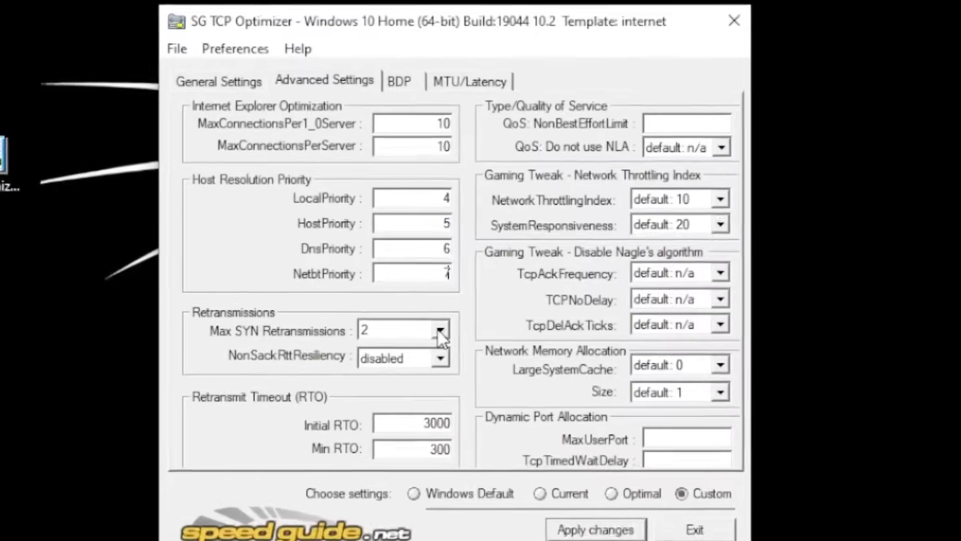
# Keep Max SYN Retransmissions at 2 and NonSackRttResiliency disabled, and set the Initial RTO to 2000
pyautogui.click(440, 330)
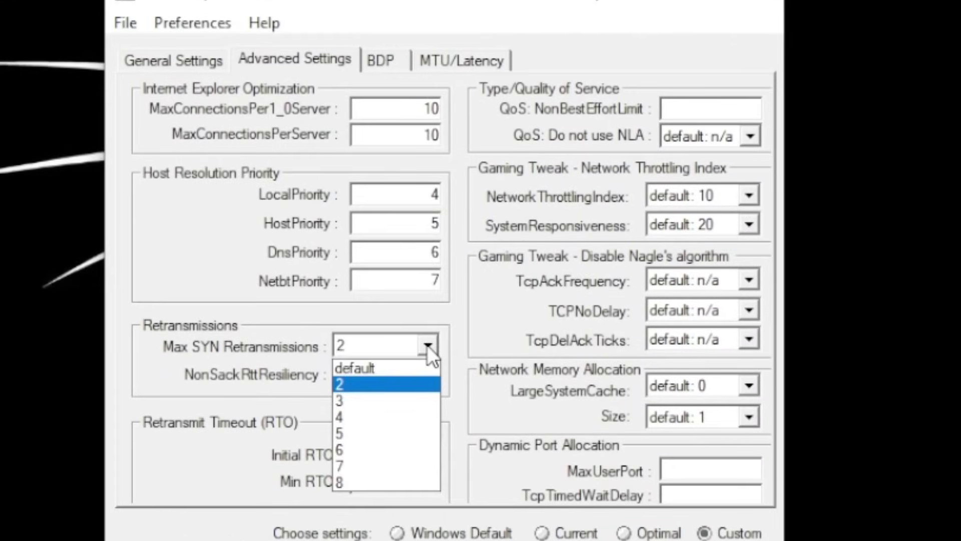
pyautogui.click(439, 330)
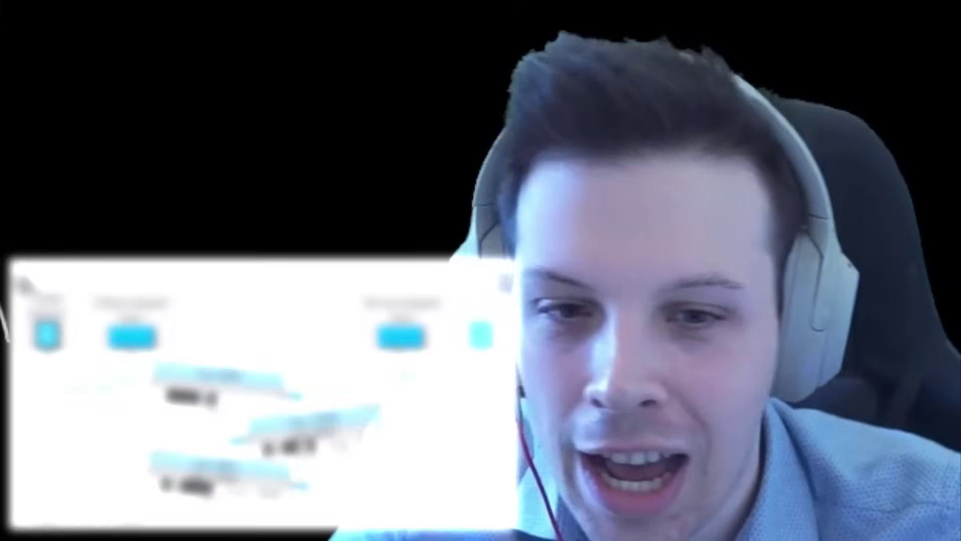
pyautogui.click(420, 281)
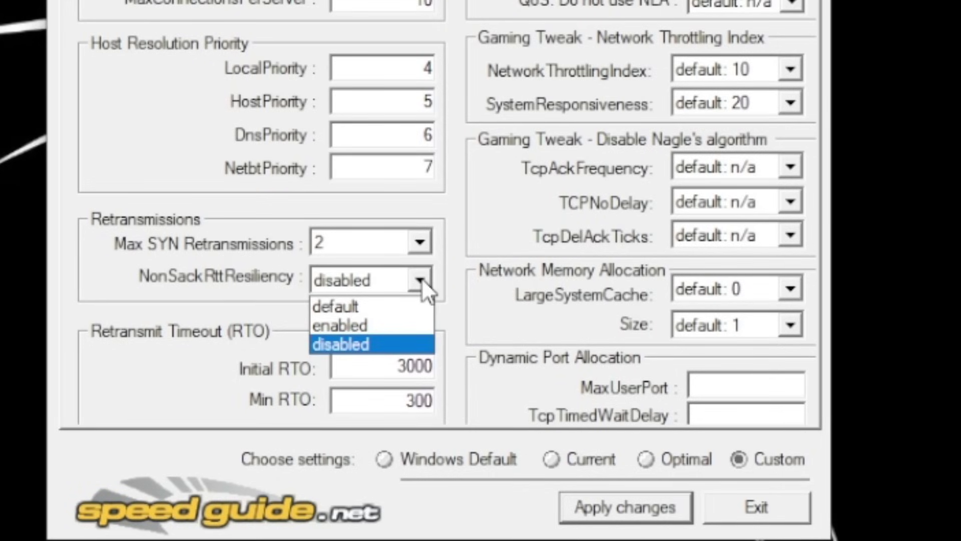
pyautogui.click(421, 278)
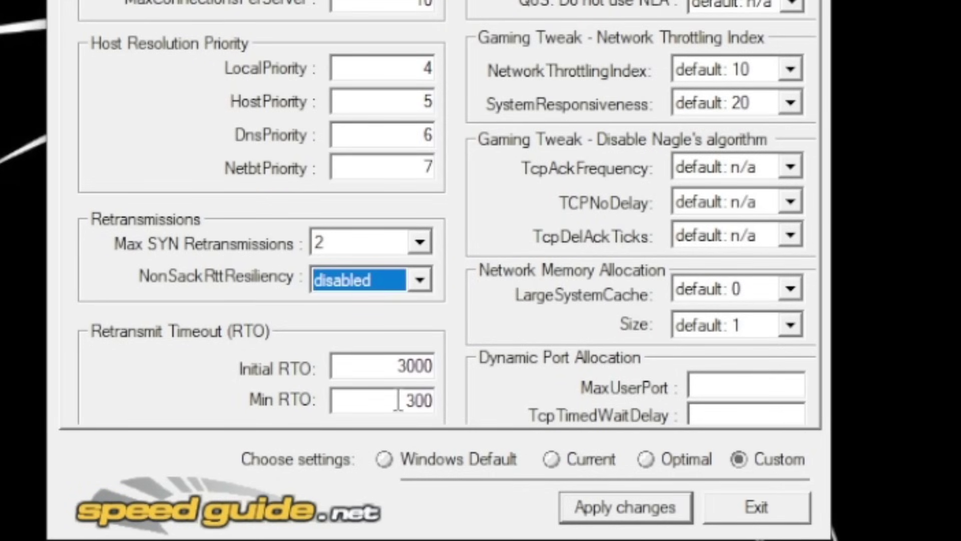
pyautogui.doubleClick(411, 360)
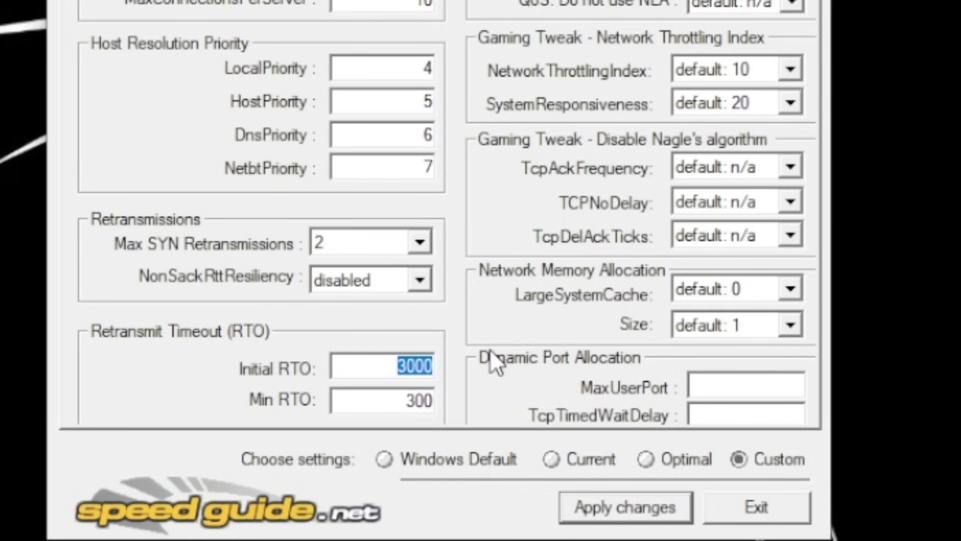
pyautogui.write('200')
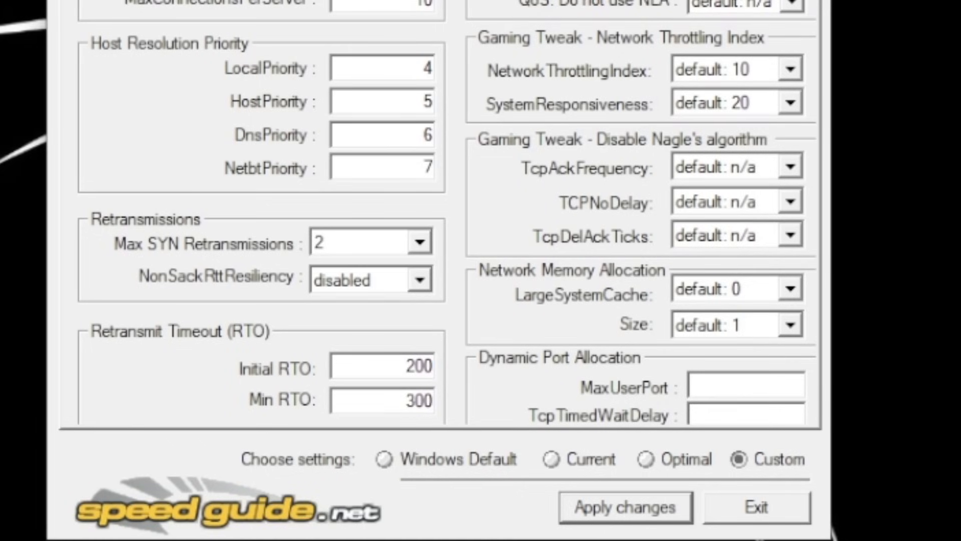
# Set QoS NonBestEffortLimit to 0 and QoS: Do not use NLA to optimal: 1
pyautogui.write('0')
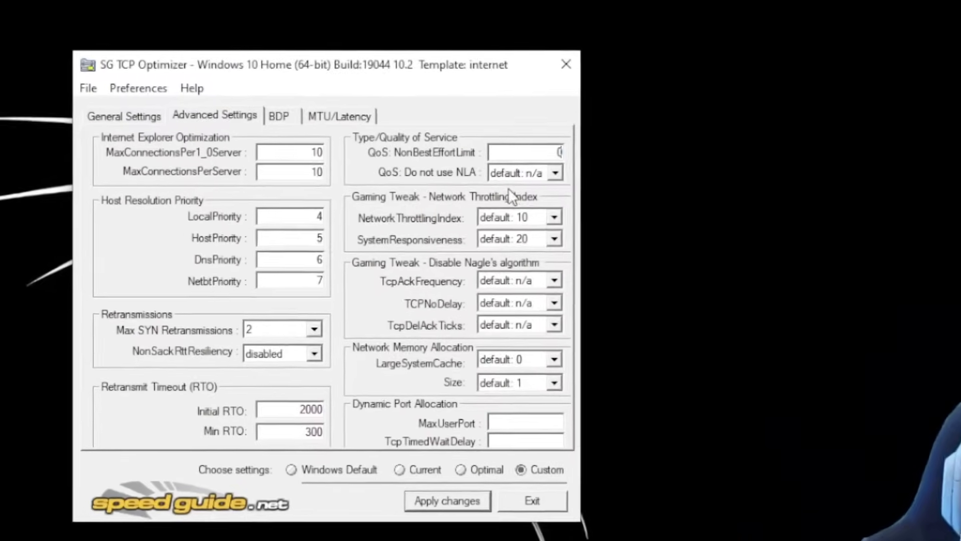
pyautogui.click(555, 172)
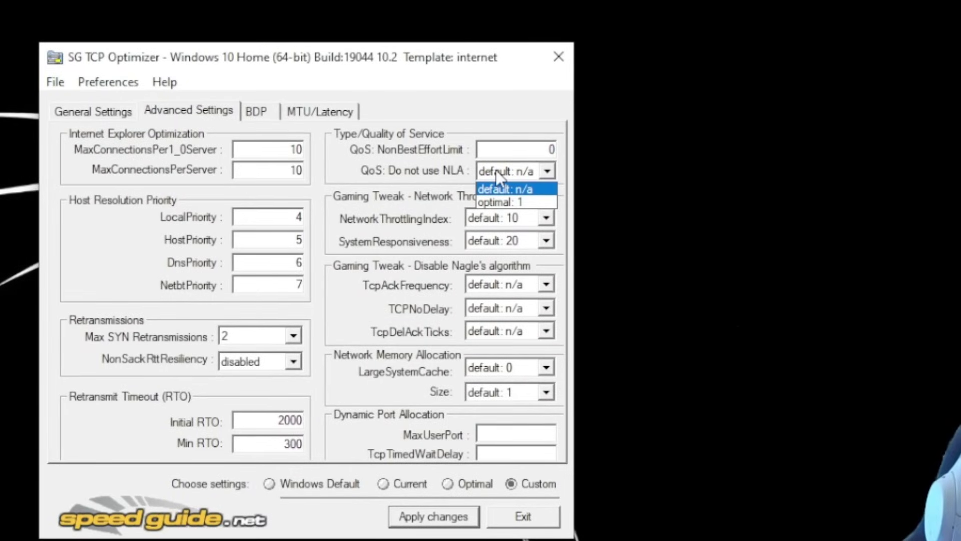
pyautogui.click(503, 203)
# Disable NetworkThrottlingIndex (ffffffff) and set SystemResponsiveness to gaming: 0
pyautogui.click(543, 219)
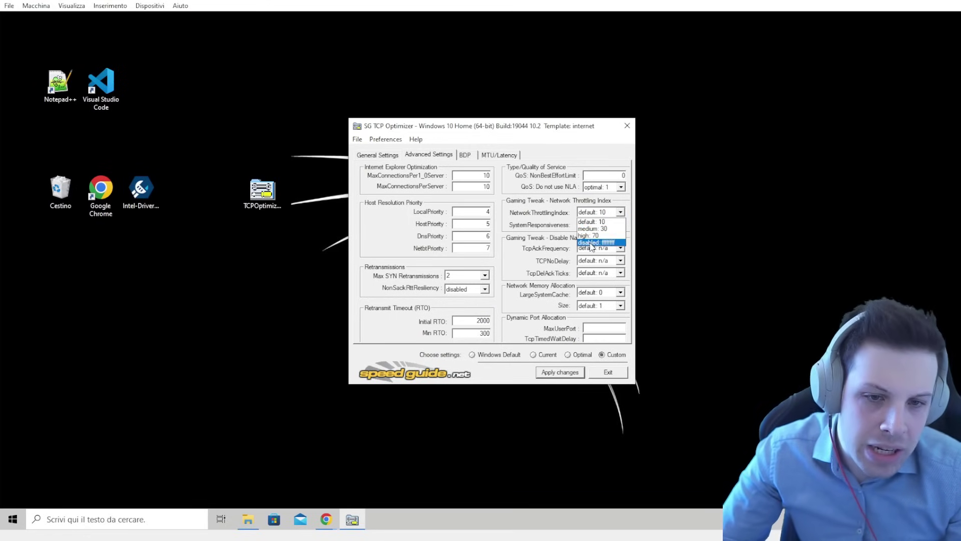
pyautogui.click(595, 242)
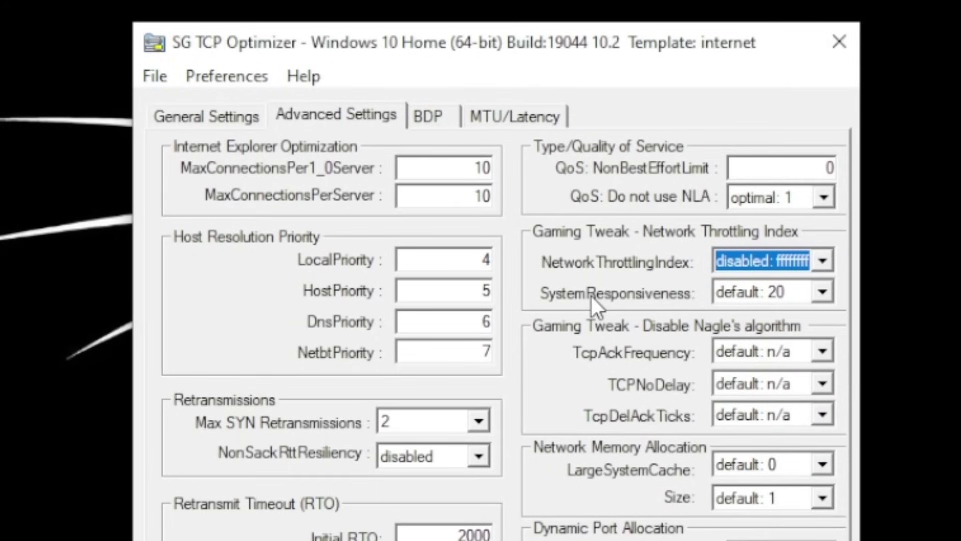
pyautogui.click(773, 291)
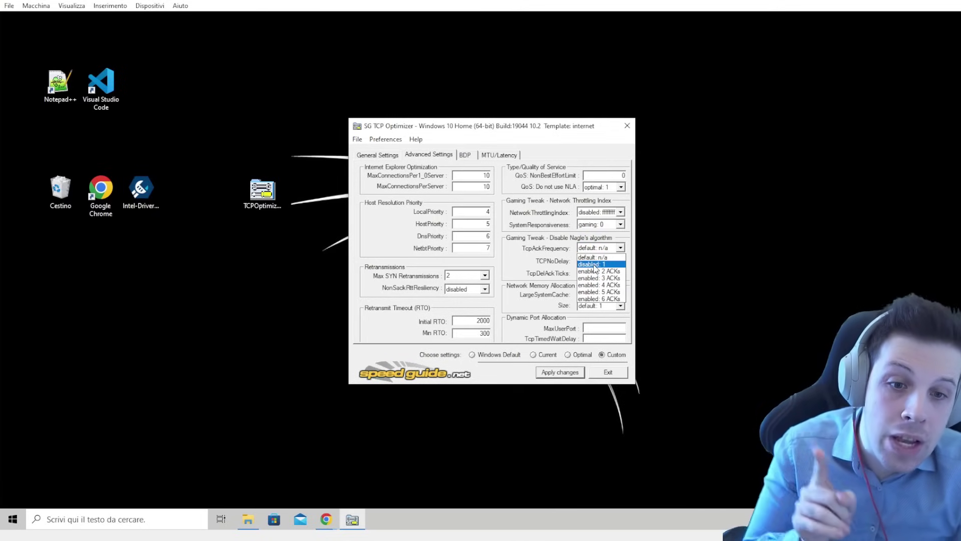
# Disable Nagle's algorithm by setting TcpAckFrequency to disabled: 1, TCPNoDelay to enabled: 1 and TcpDelAckTicks to disabled: 0
pyautogui.click(594, 265)
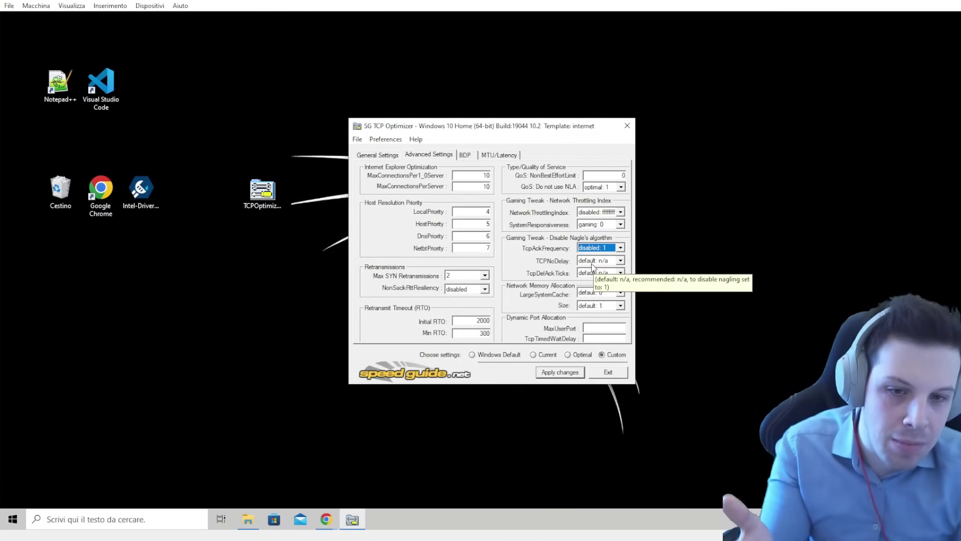
pyautogui.click(594, 262)
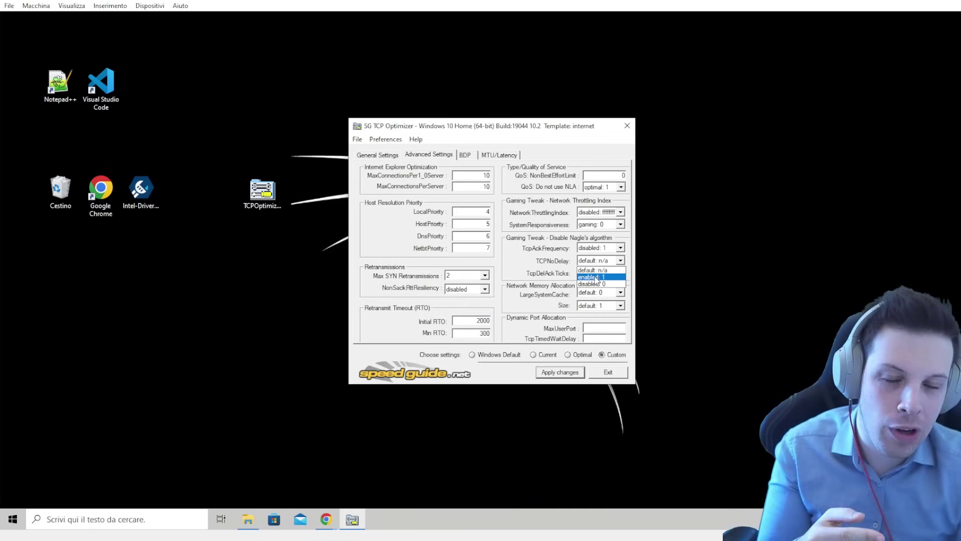
pyautogui.click(595, 276)
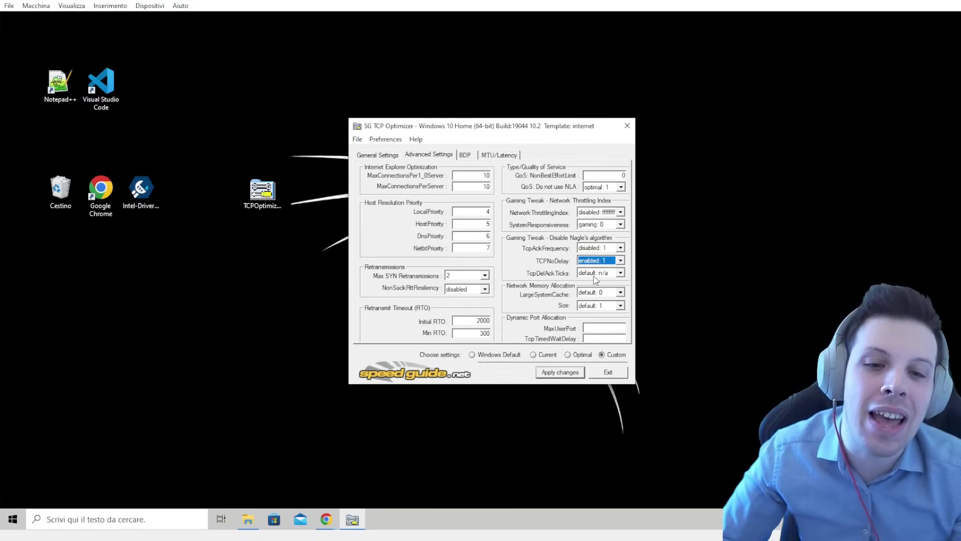
pyautogui.click(594, 276)
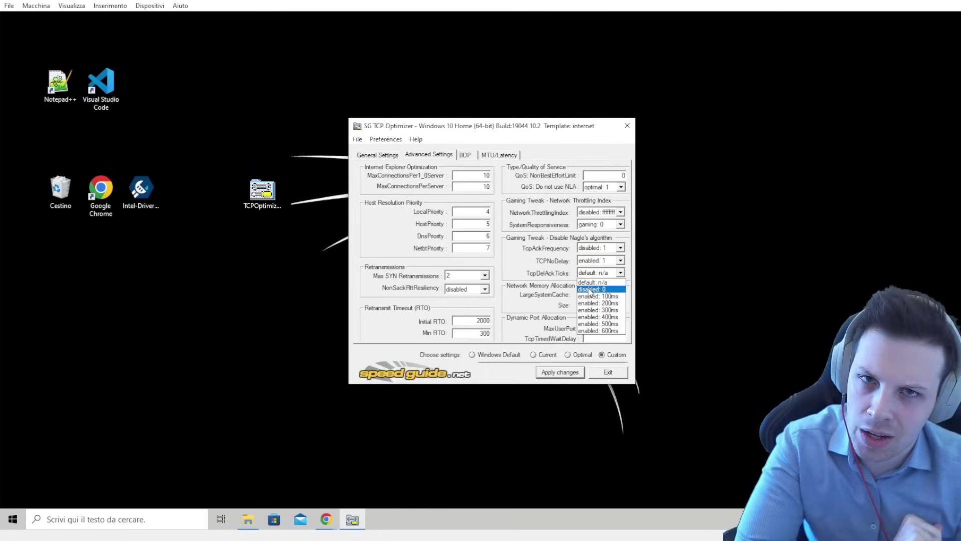
pyautogui.click(590, 290)
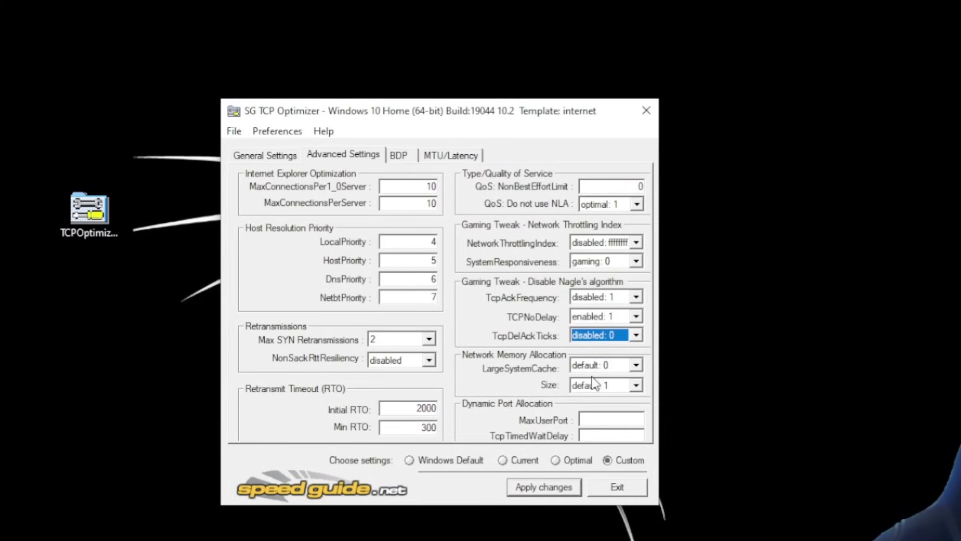
# Under dynamic port allocation, set MaxUserPort to 65534 and TcpTimedWaitDelay to 30
pyautogui.click(606, 418)
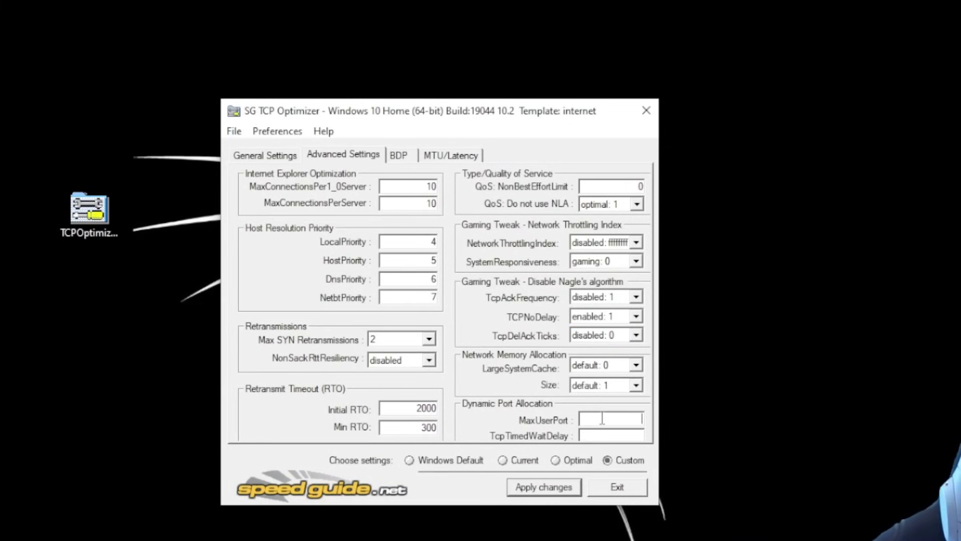
pyautogui.moveTo(602, 419)
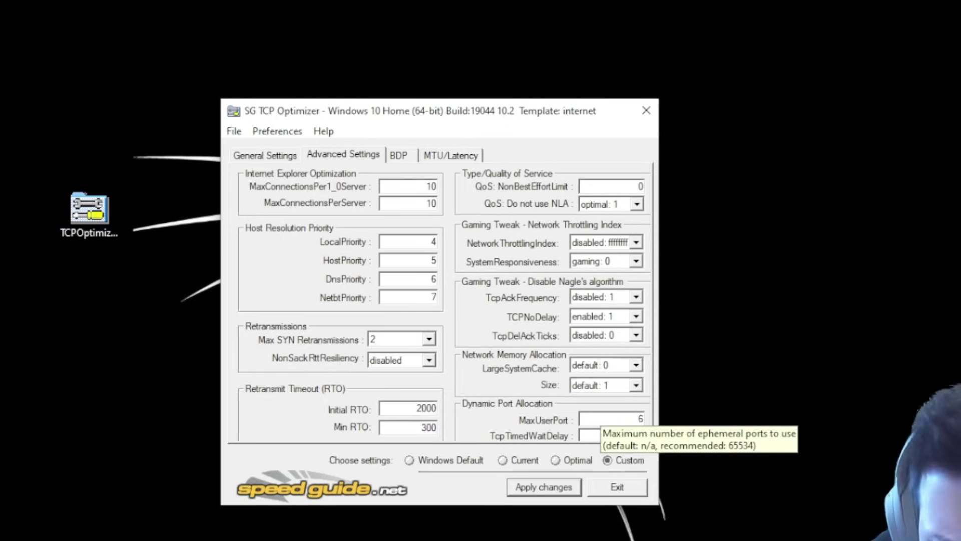
pyautogui.write('655')
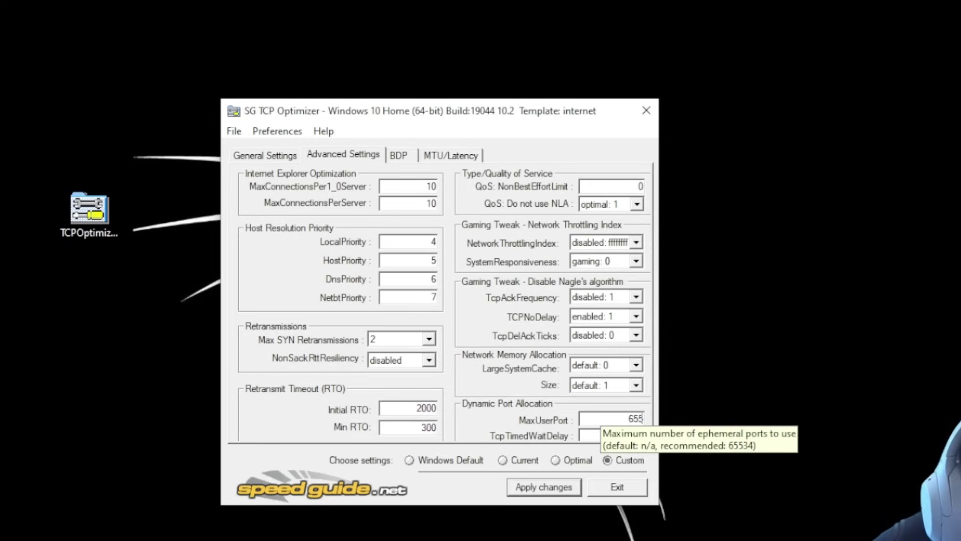
pyautogui.write('34')
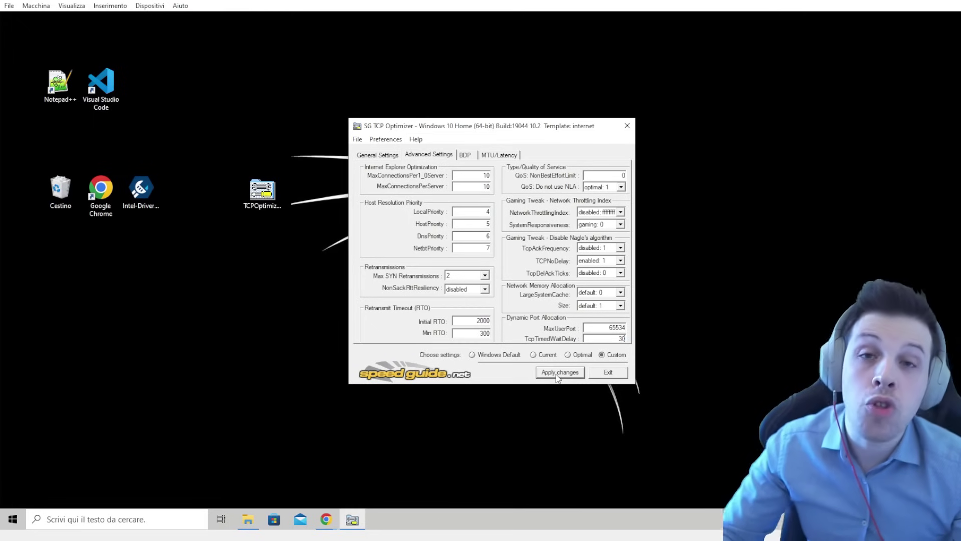
# Review and apply the advanced settings changes without backup or log, declining the immediate reboot
pyautogui.click(556, 374)
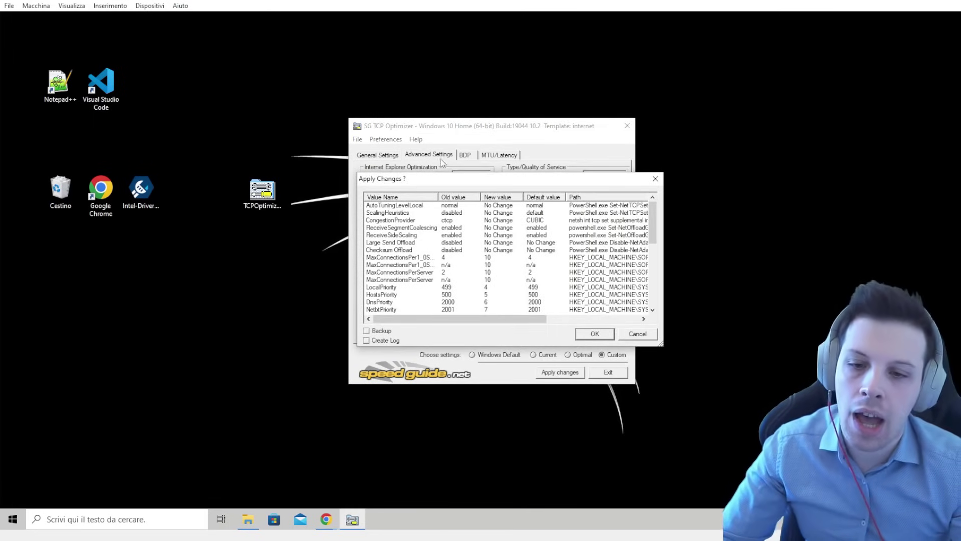
pyautogui.scroll(-5, 465, 271)
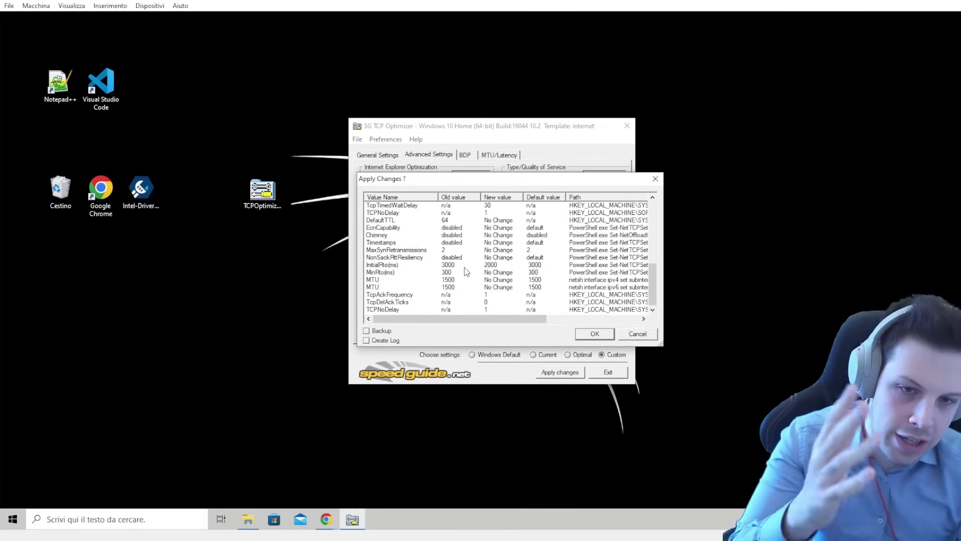
pyautogui.click(595, 333)
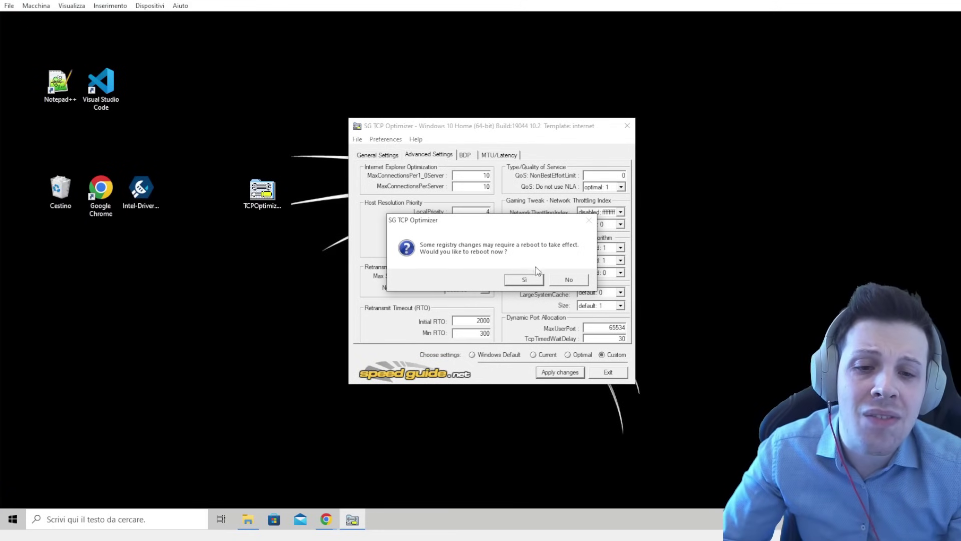
pyautogui.click(569, 280)
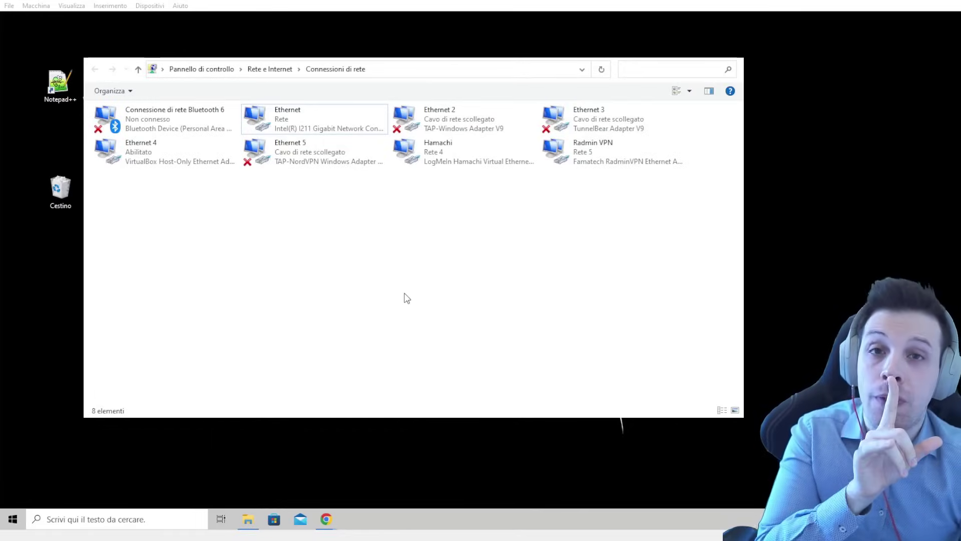
# Search Windows for the network connections and open the Connessioni di rete window
pyautogui.click(299, 122)
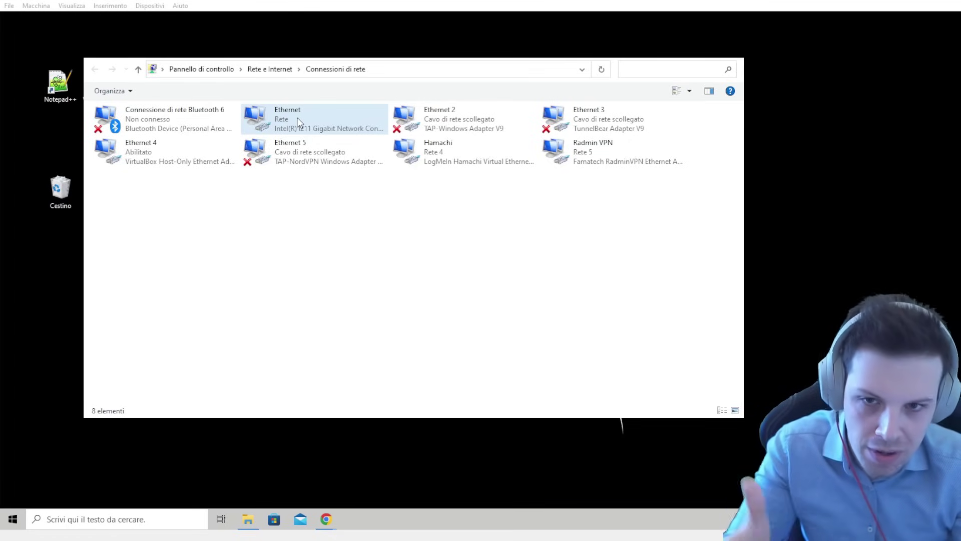
pyautogui.click(11, 522)
pyautogui.write('co')
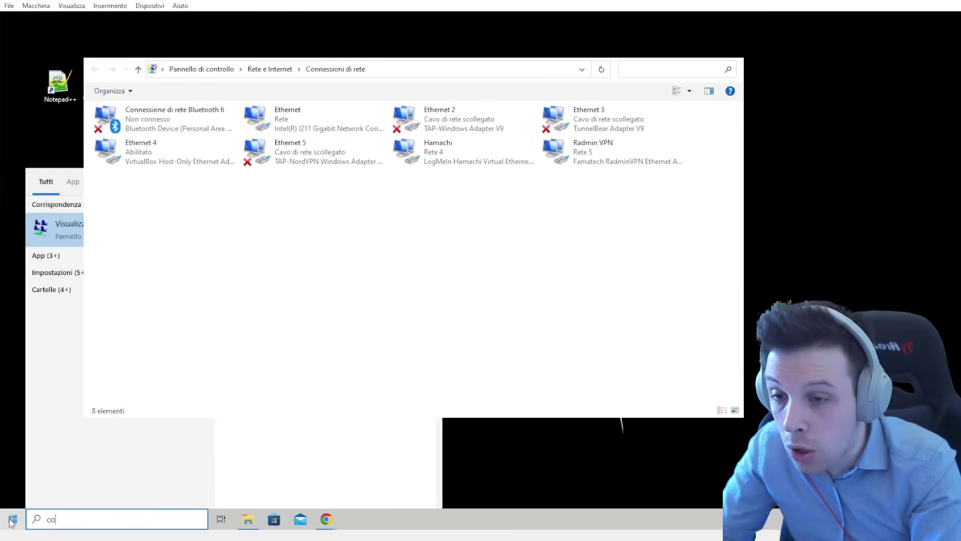
pyautogui.write('nnessioni di re')
pyautogui.press('Return')
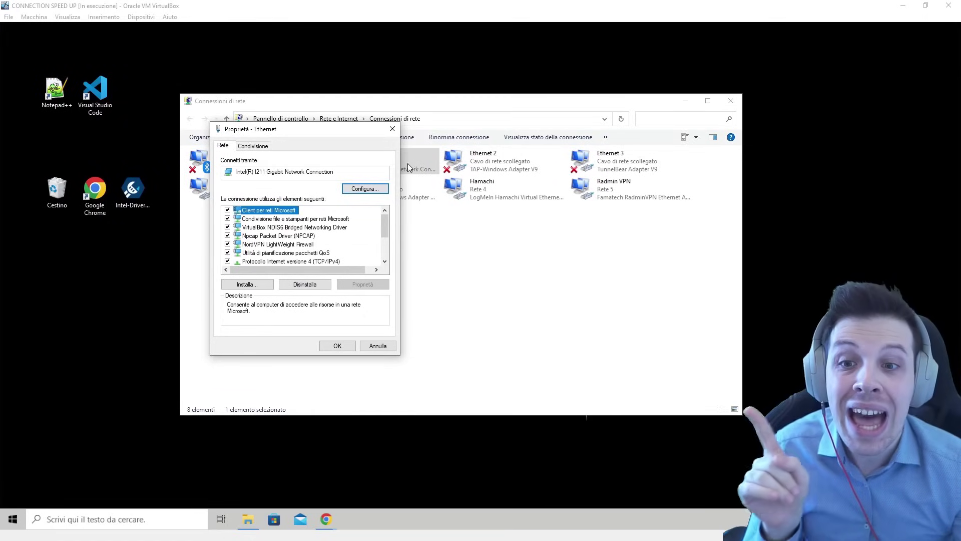
# In the Intel I211 Ethernet adapter's advanced properties, select Ethernet a basso consumo energetico and open its value choices
pyautogui.click(365, 188)
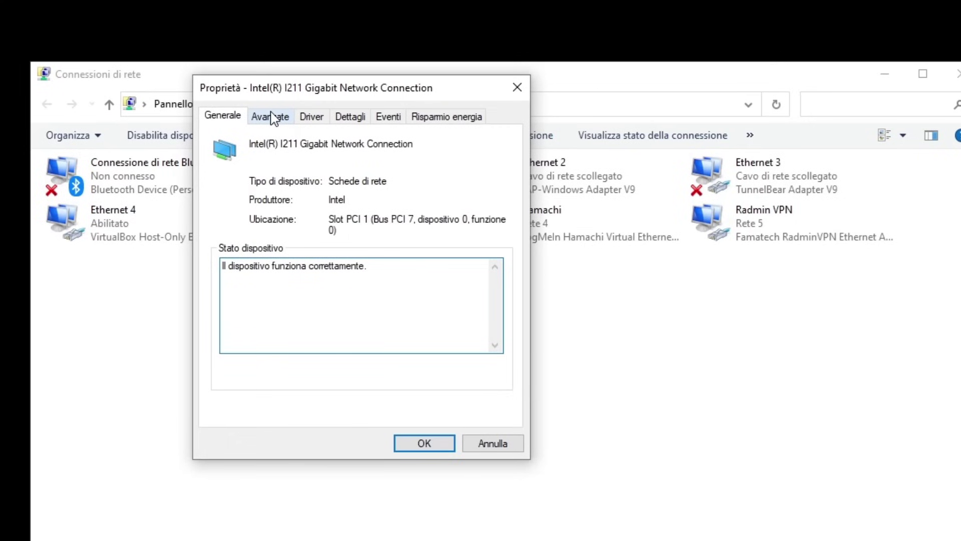
pyautogui.click(315, 125)
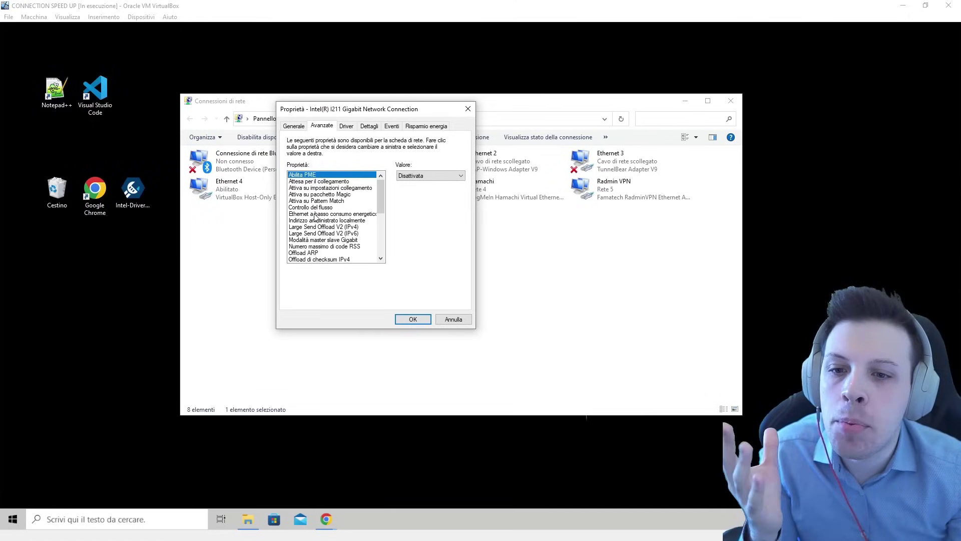
pyautogui.click(315, 213)
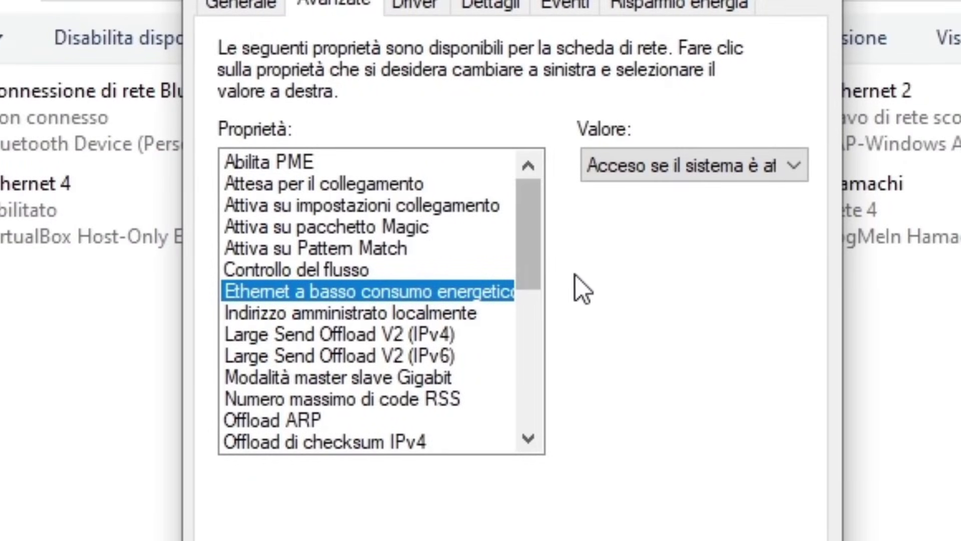
pyautogui.click(654, 167)
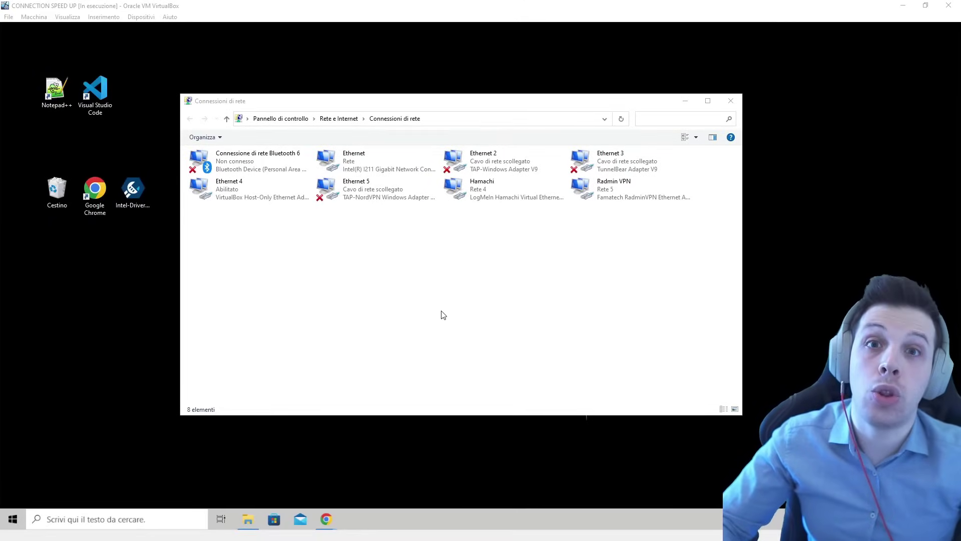
# Run gpedit.msc to open the local Group Policy editor and enlarge its window
pyautogui.press('super+r')
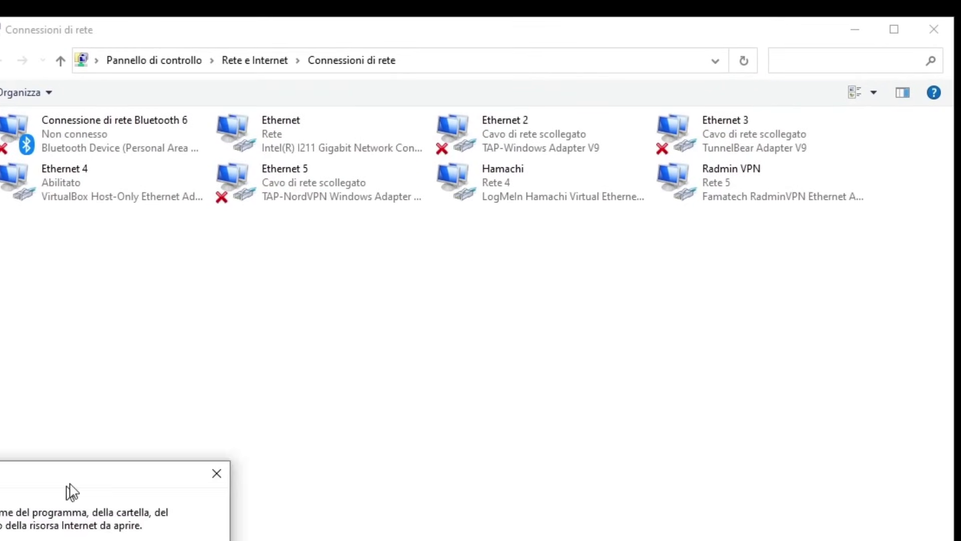
pyautogui.moveTo(72, 492); pyautogui.dragTo(328, 259)
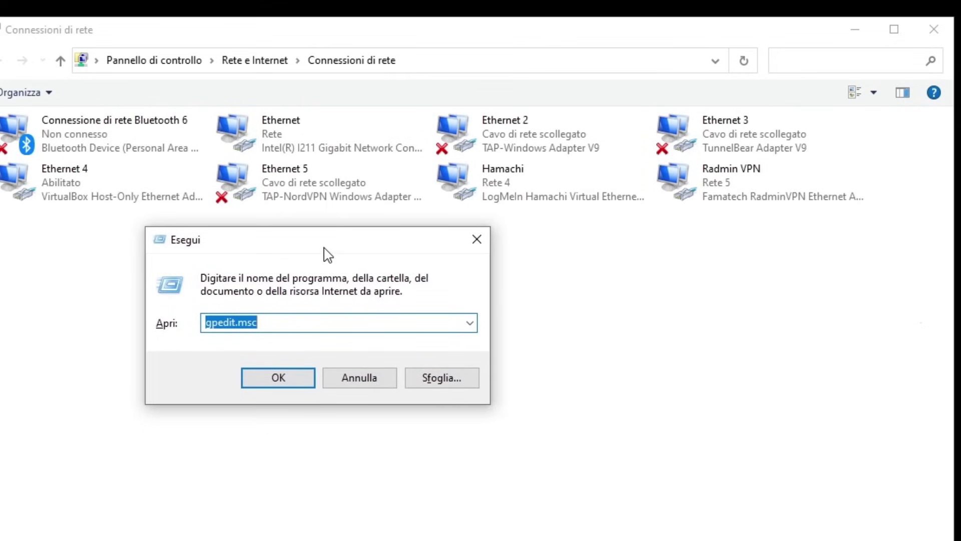
pyautogui.click(266, 386)
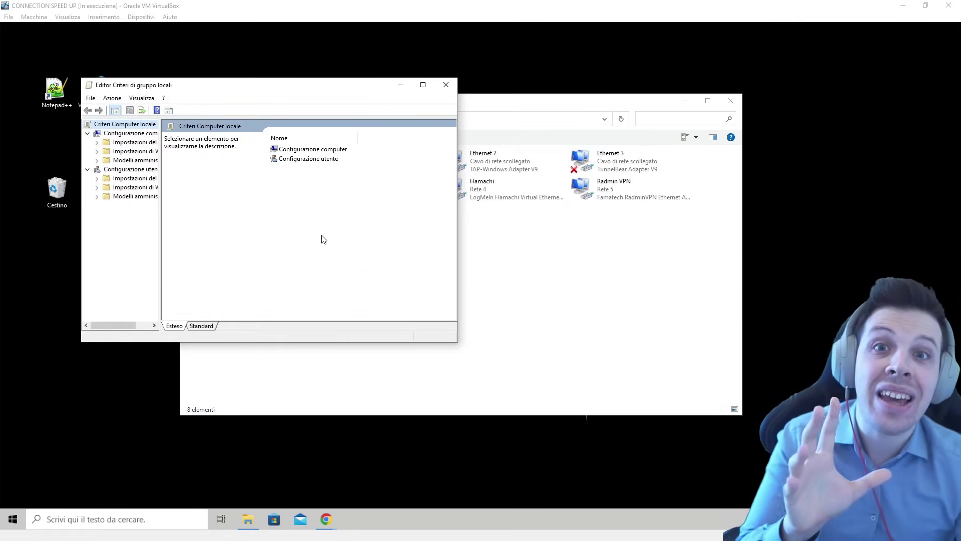
pyautogui.moveTo(272, 88); pyautogui.dragTo(324, 83)
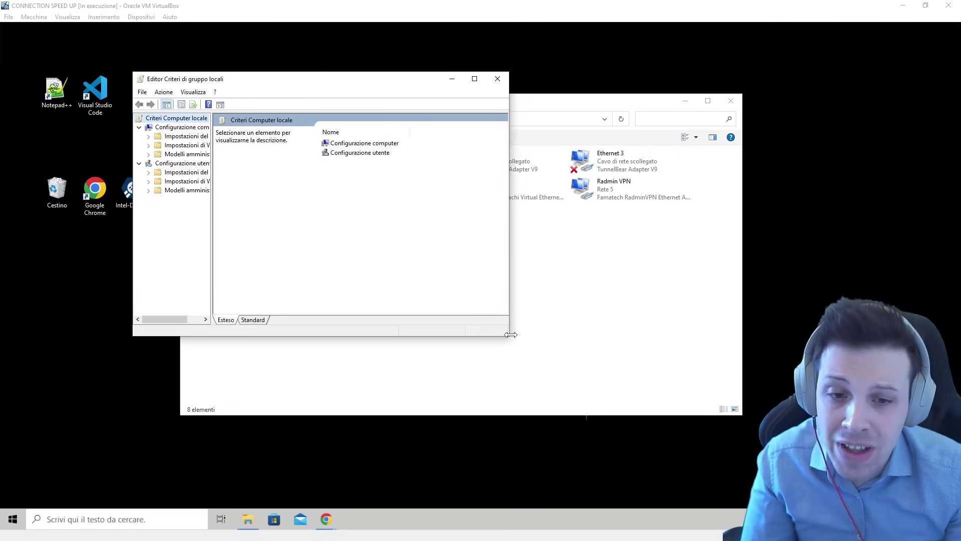
pyautogui.moveTo(510, 338); pyautogui.dragTo(583, 357)
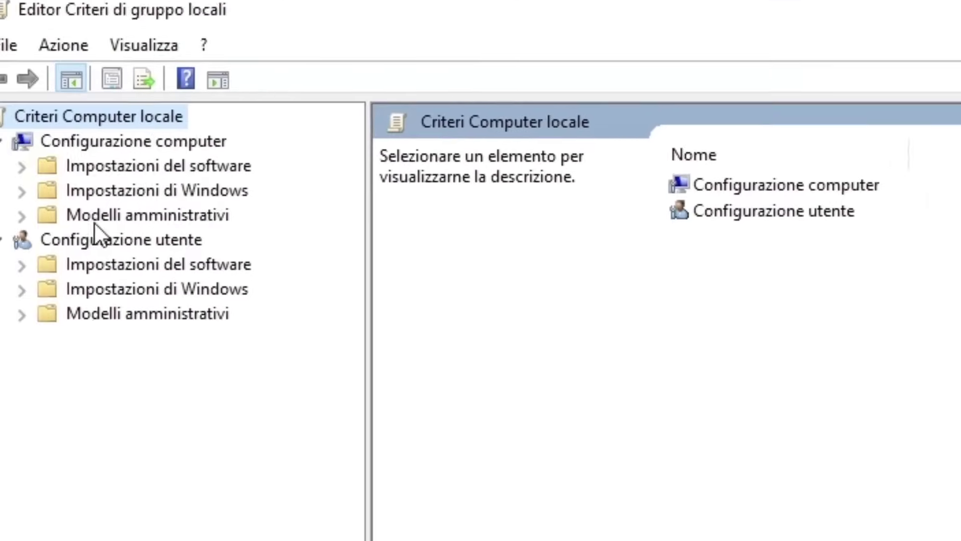
# Under the computer configuration's Modelli amministrativi, open Rete and its Utilità di pianificazione pacchetti QoS folder, widening the window to show all columns
pyautogui.click(95, 217)
pyautogui.click(811, 301)
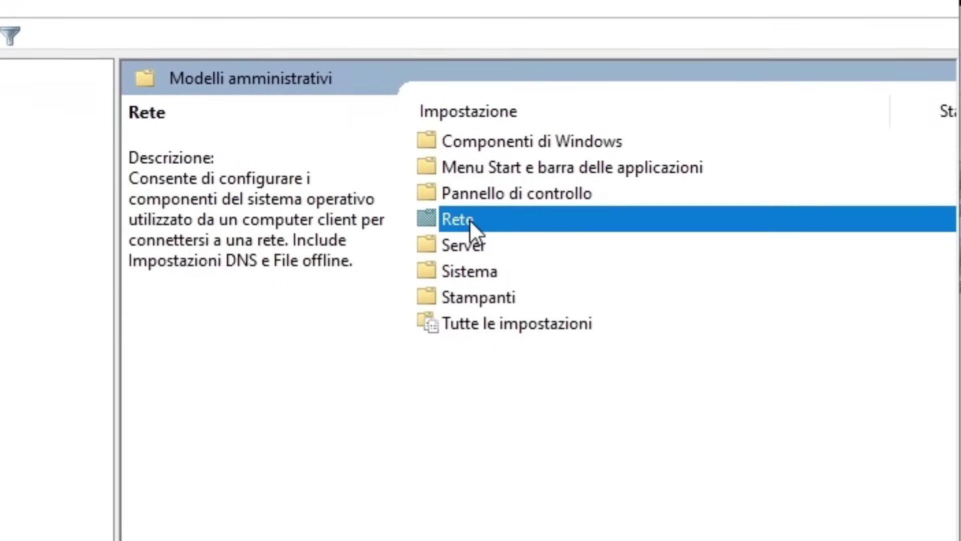
pyautogui.doubleClick(506, 223)
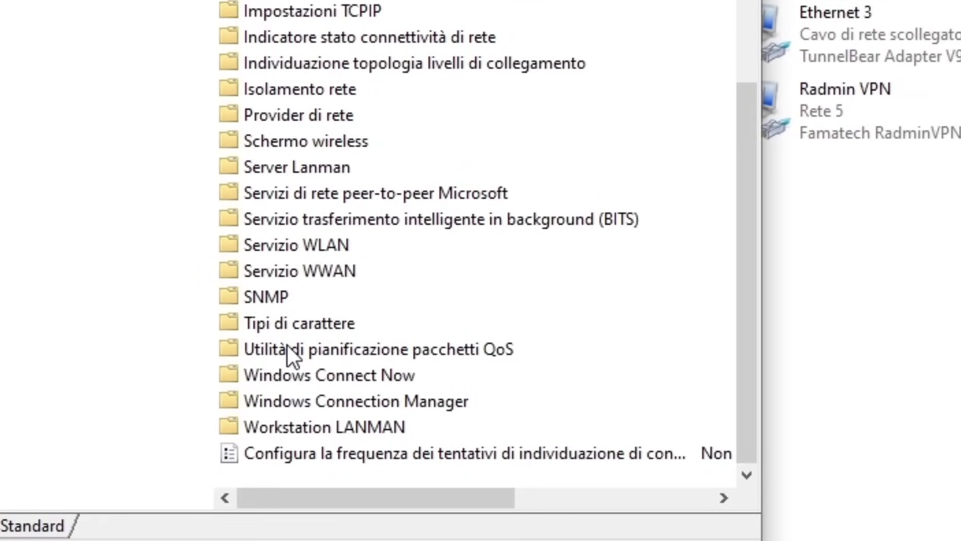
pyautogui.doubleClick(287, 345)
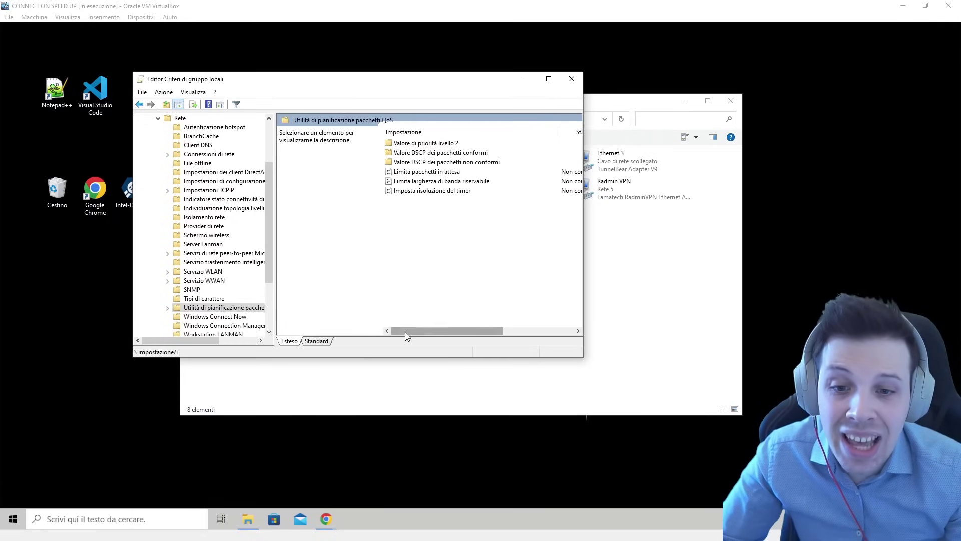
pyautogui.moveTo(405, 332)
pyautogui.mouseDown()
pyautogui.moveTo(424, 330)
pyautogui.moveTo(399, 329)
pyautogui.mouseUp()
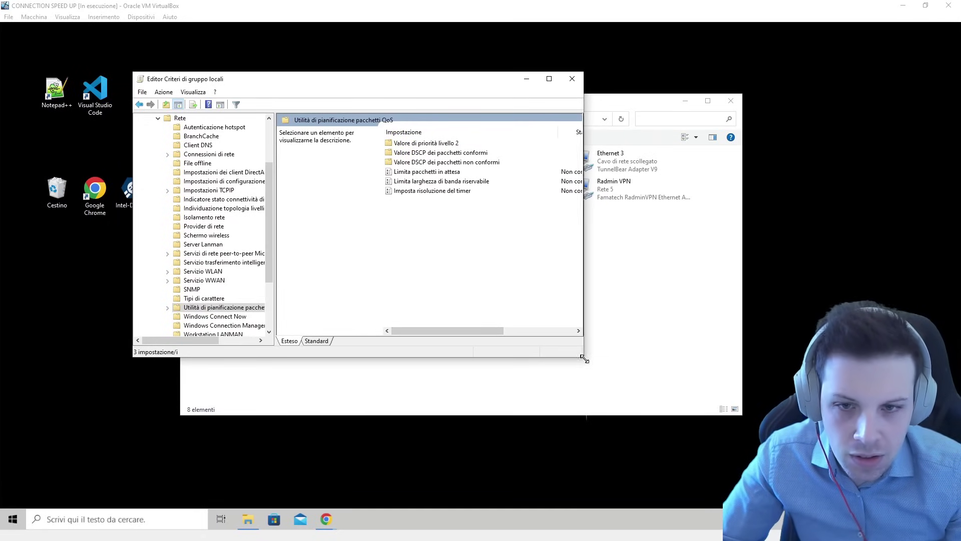
pyautogui.moveTo(582, 356); pyautogui.dragTo(732, 383)
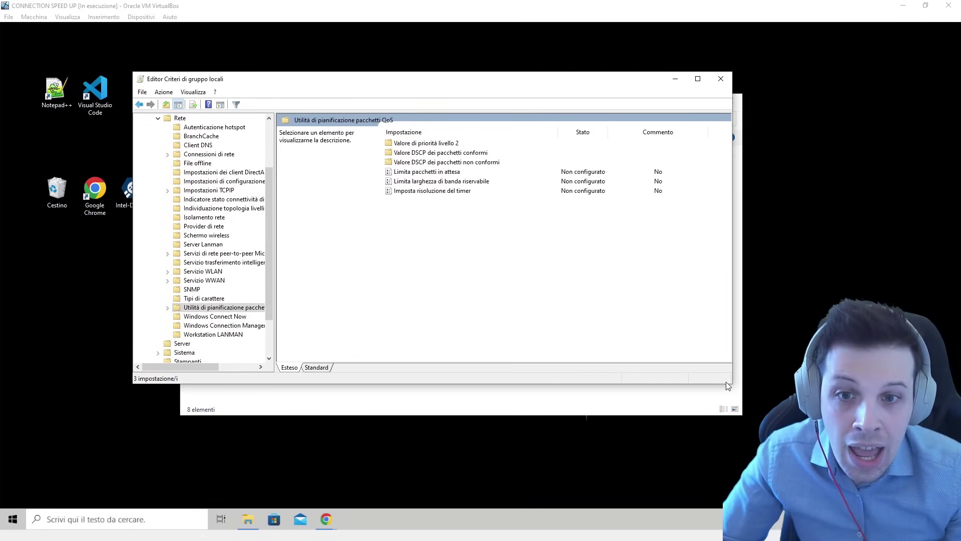
# Enable the Limita larghezza di banda riservabile policy with a bandwidth limit of 0%, highlight its help text on the default, and confirm
pyautogui.doubleClick(410, 183)
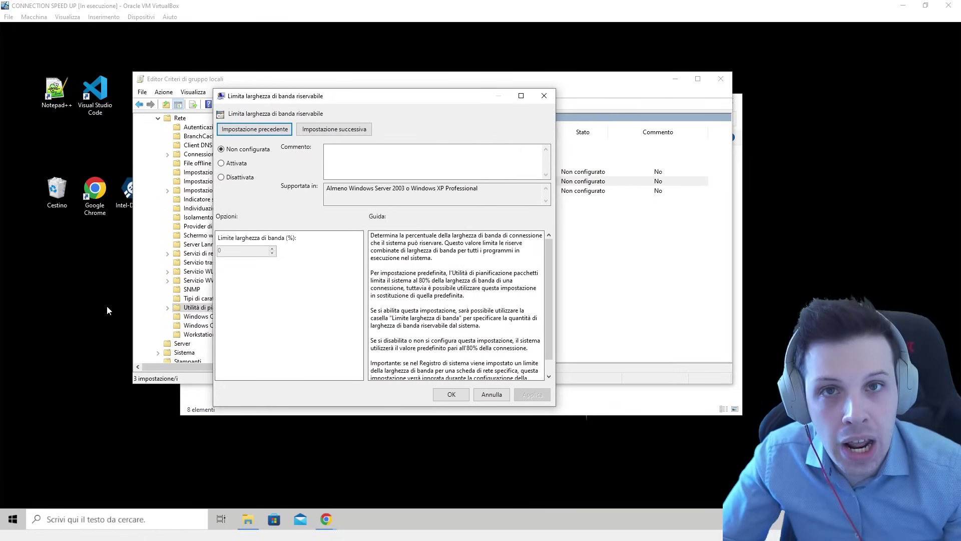
pyautogui.click(236, 164)
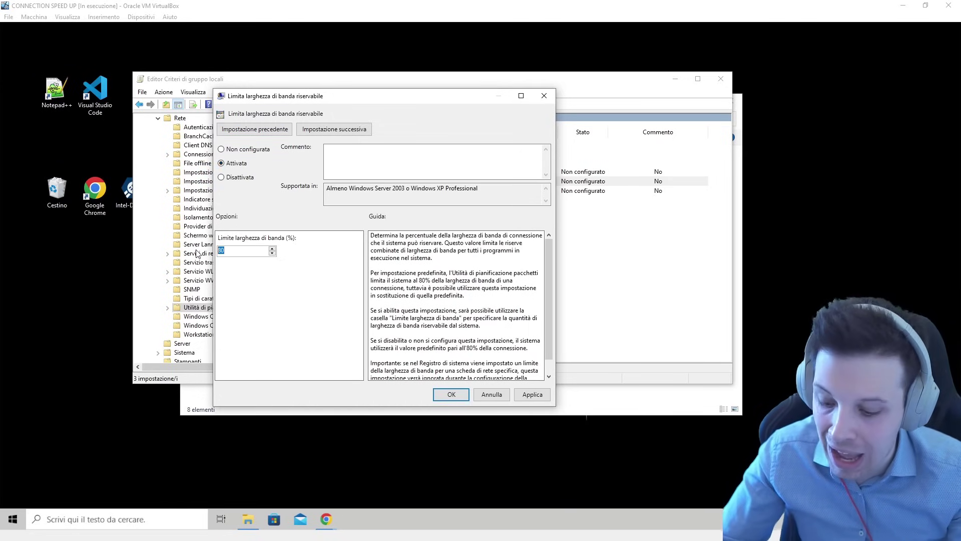
pyautogui.write('0')
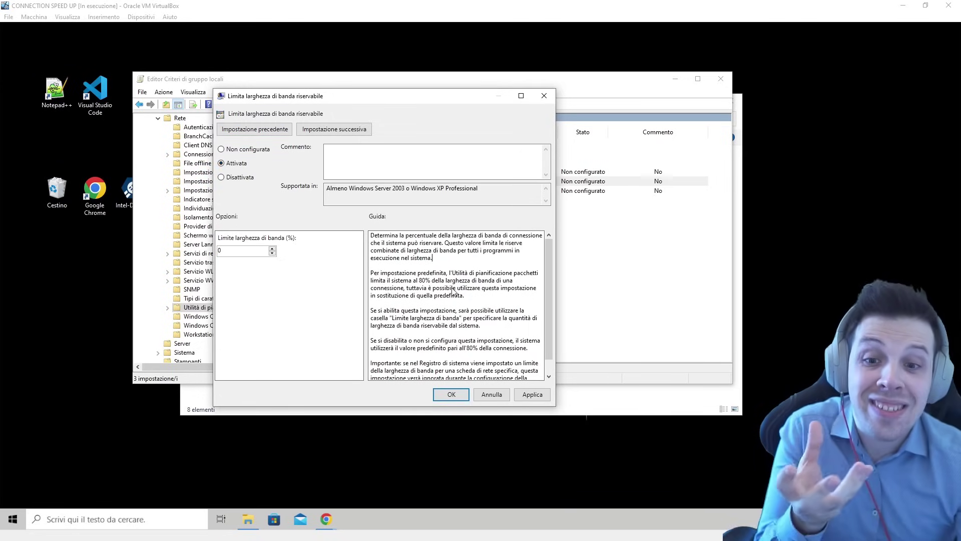
pyautogui.scroll(-1, 523, 283)
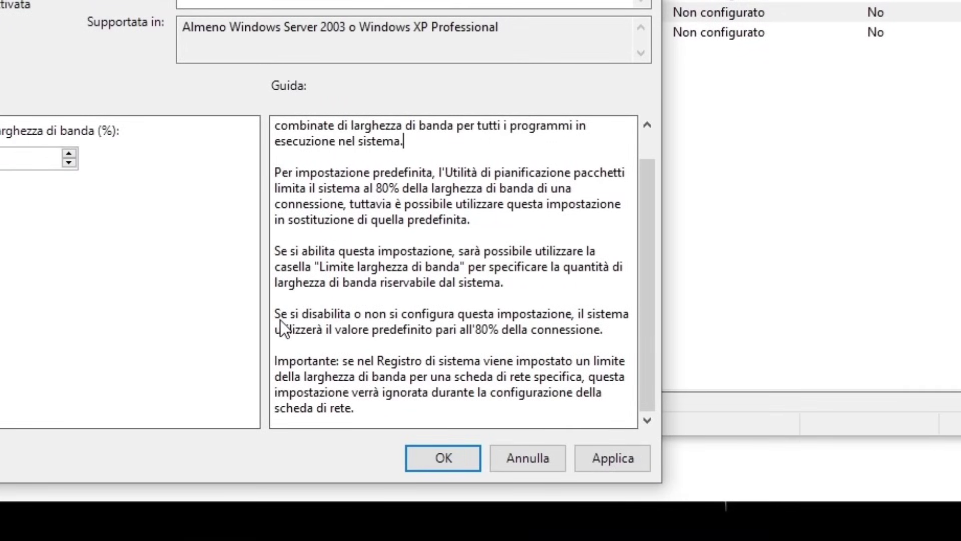
pyautogui.moveTo(277, 315); pyautogui.dragTo(433, 313)
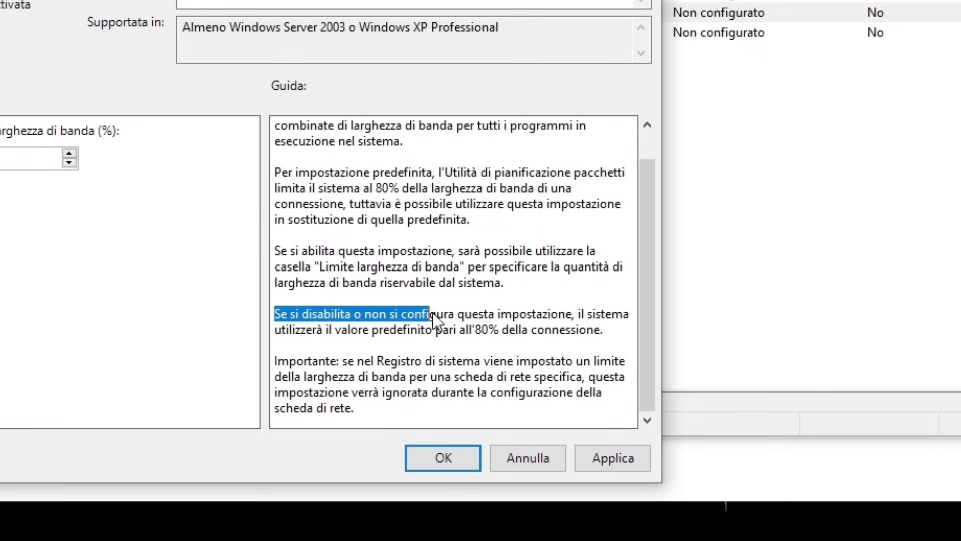
pyautogui.moveTo(495, 313); pyautogui.dragTo(582, 331)
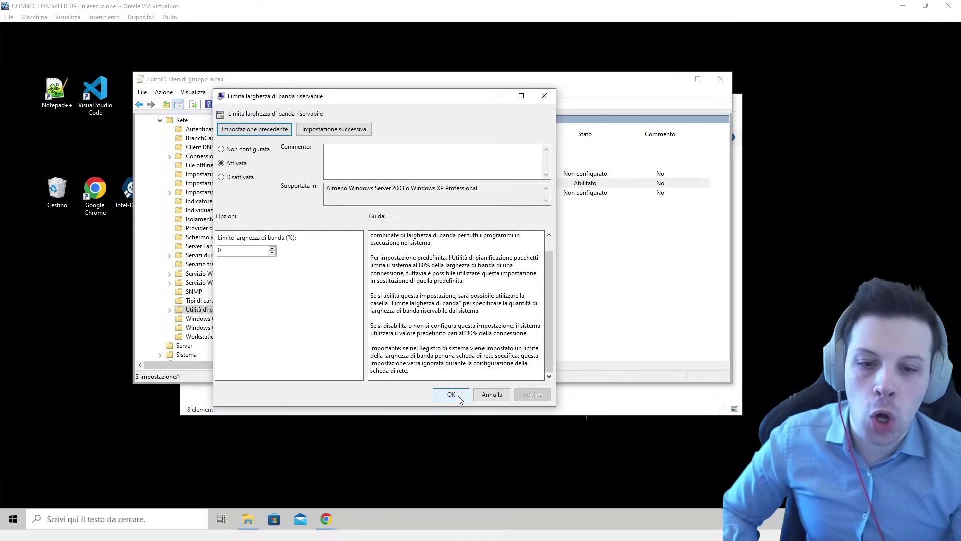
pyautogui.click(458, 396)
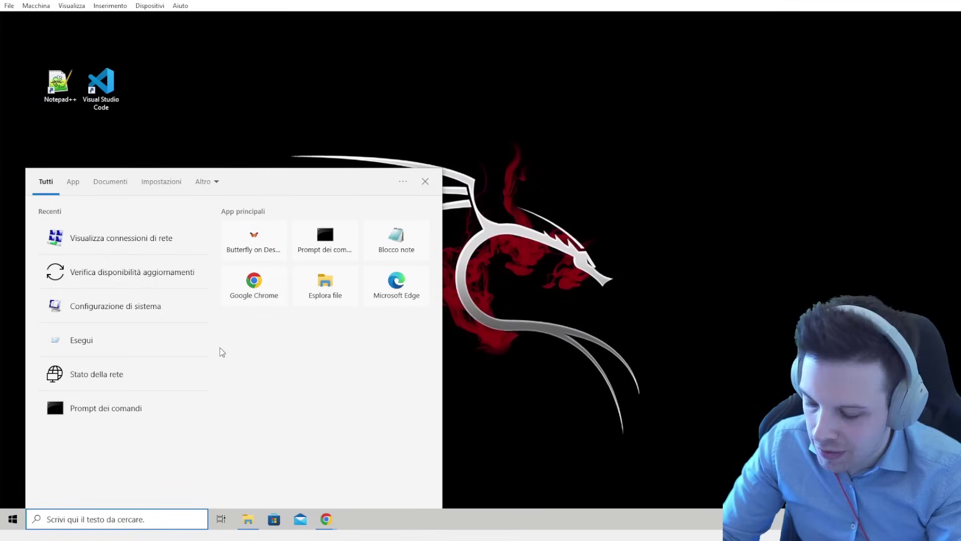
# Search Windows for cmd, open Prompt dei comandi as administrator, and reposition its window on the desktop
pyautogui.write('cmd')
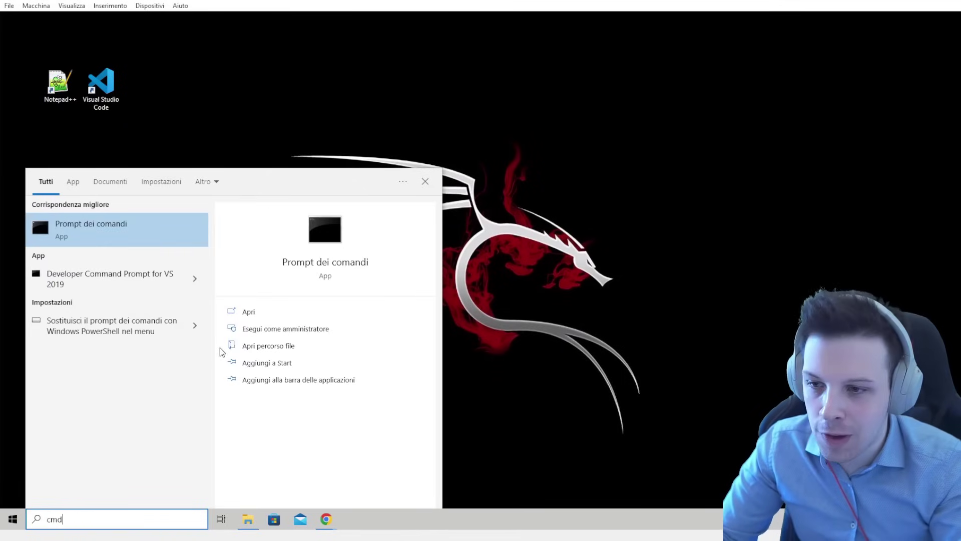
pyautogui.rightClick(150, 222)
pyautogui.click(172, 231)
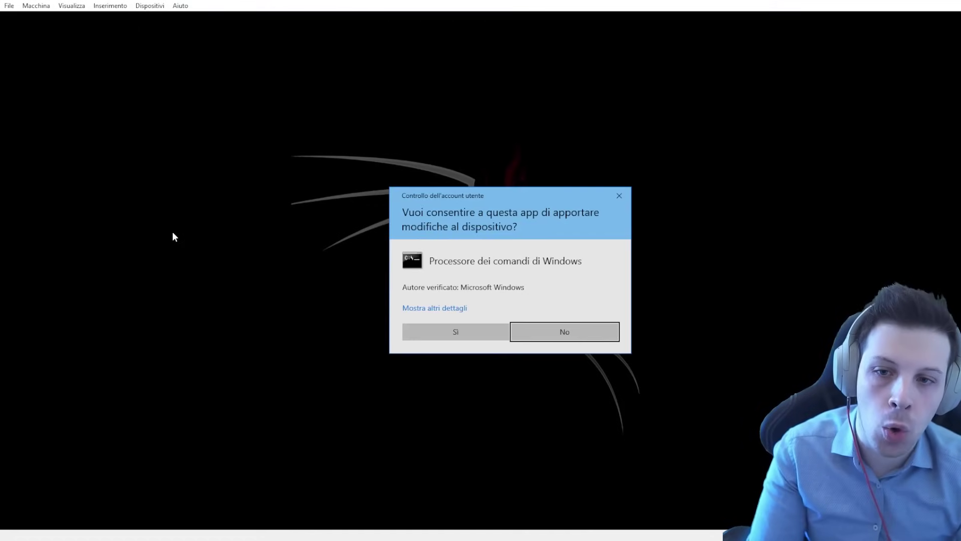
pyautogui.click(452, 329)
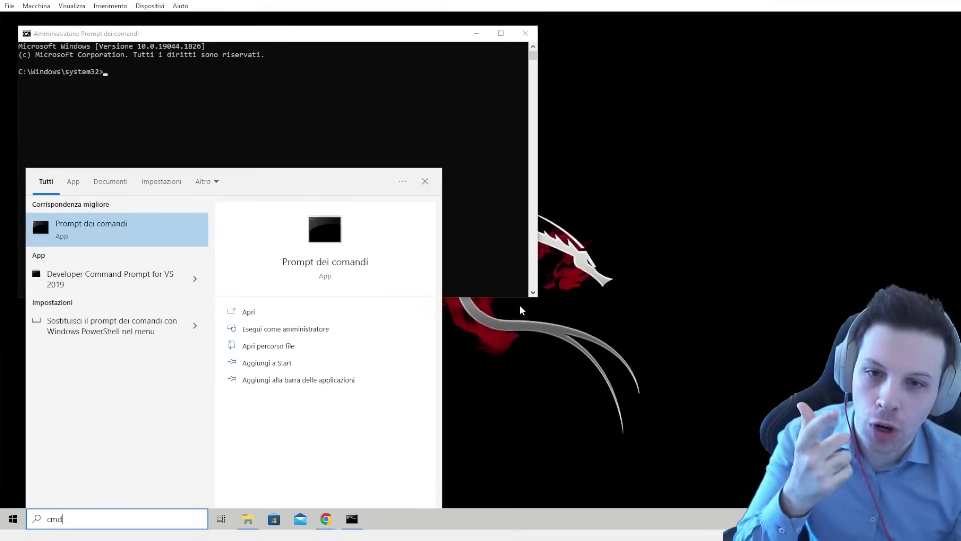
pyautogui.click(494, 216)
pyautogui.moveTo(407, 38); pyautogui.dragTo(532, 74)
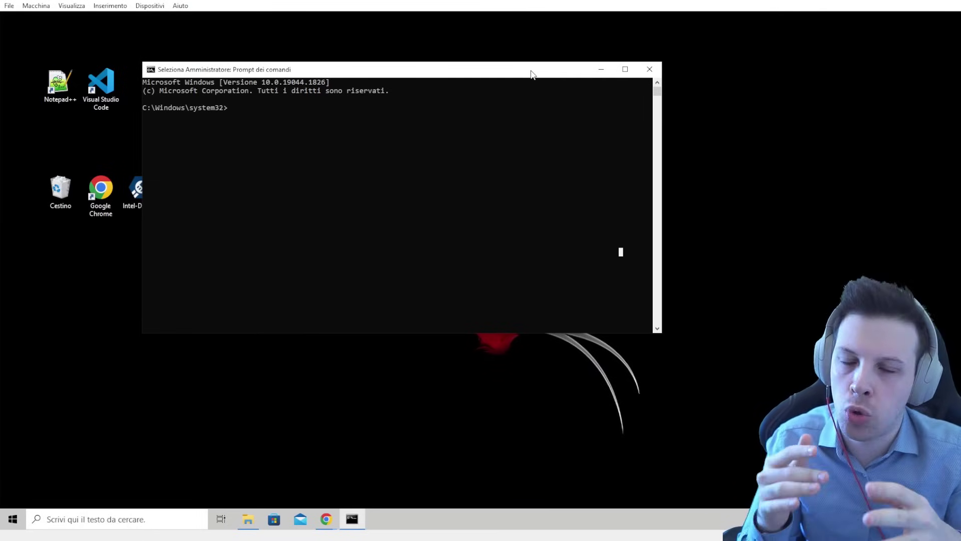
pyautogui.click(332, 107)
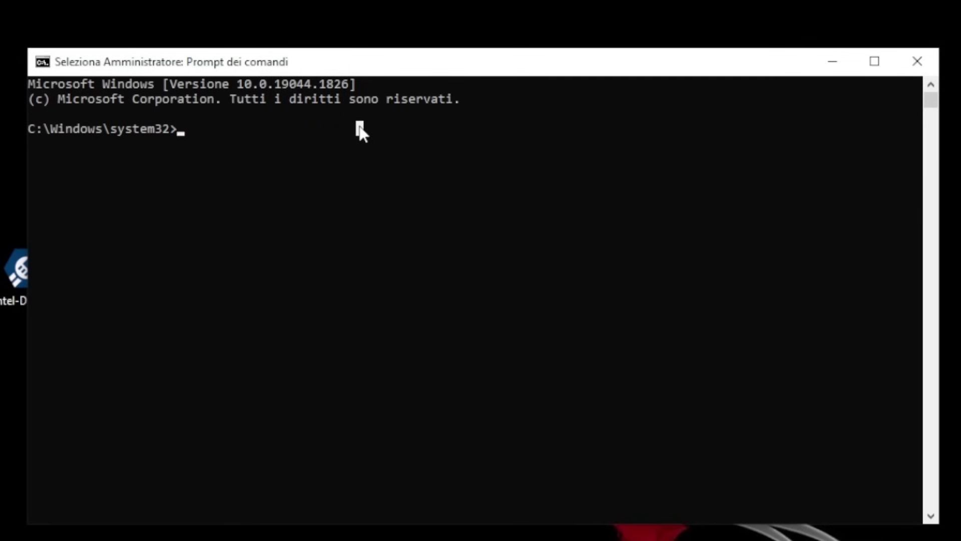
# Flush the DNS cache with ipconfig /flushdns and re-register DNS with ipconfig /registerdns
pyautogui.write('ipcong')
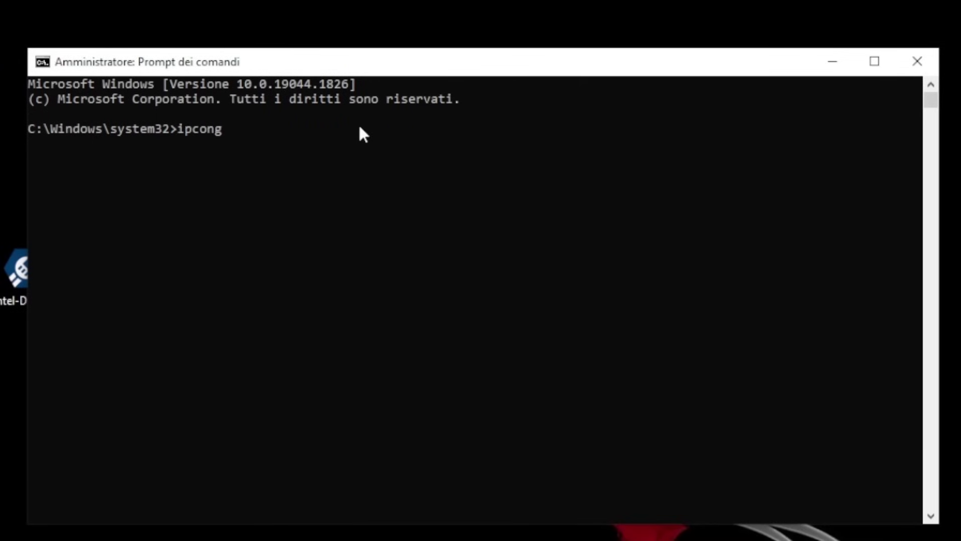
pyautogui.press('BackSpace')
pyautogui.write('fig /flushdns')
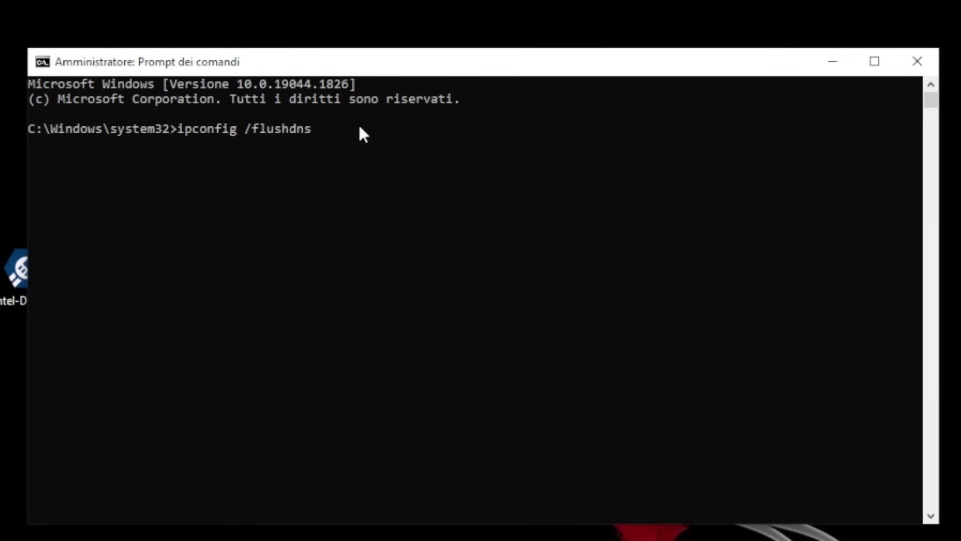
pyautogui.press('Return')
pyautogui.write('ipconfig ')
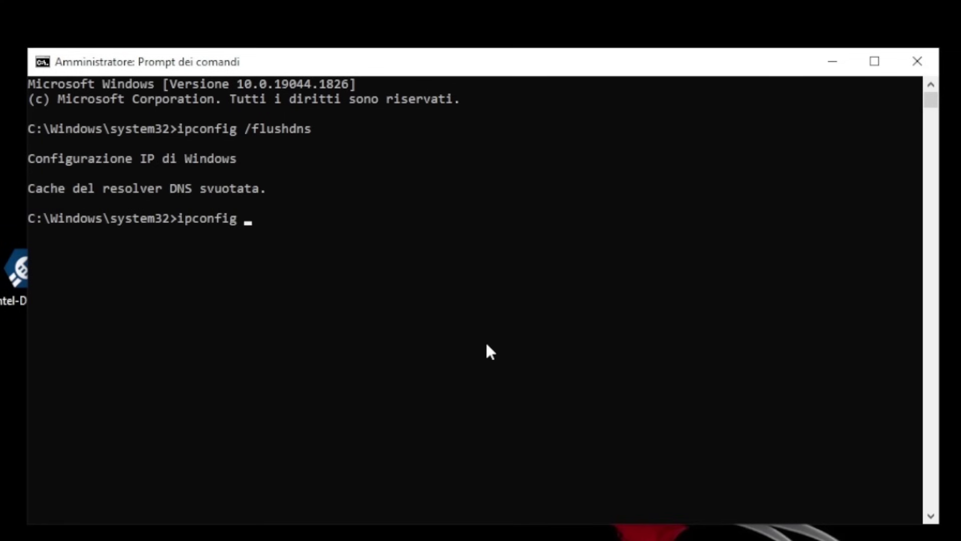
pyautogui.write('/registerdns')
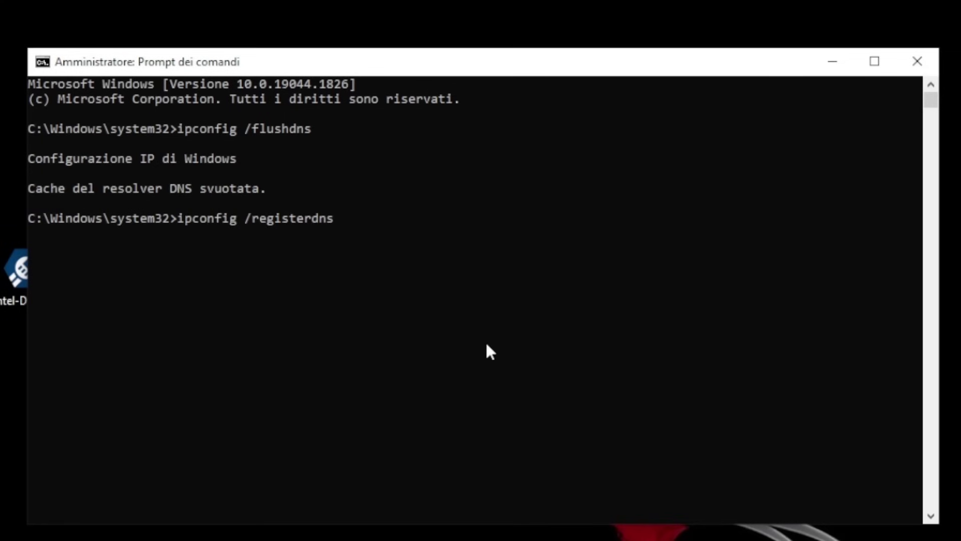
pyautogui.press('Return')
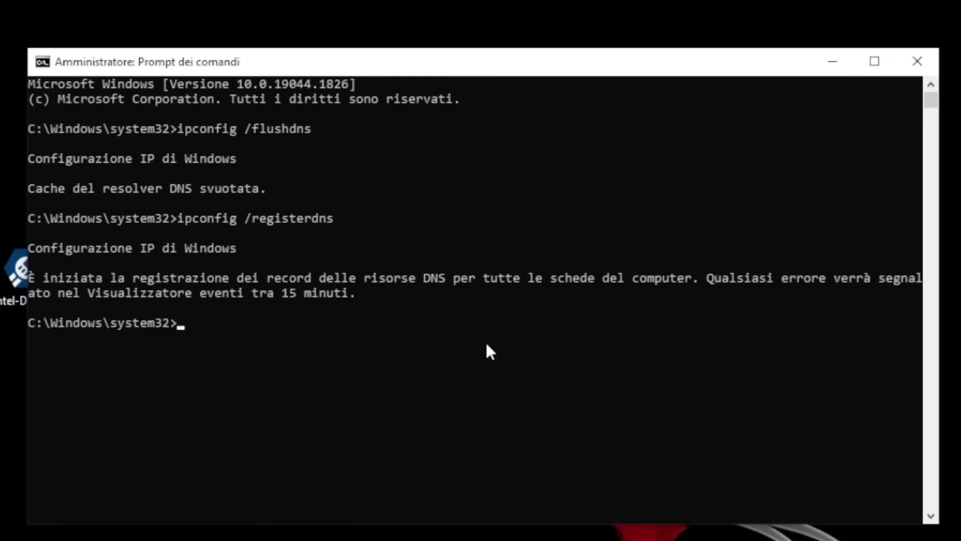
# Release and renew the IP address with ipconfig /release and ipconfig /renew
pyautogui.write('ipconfig /release')
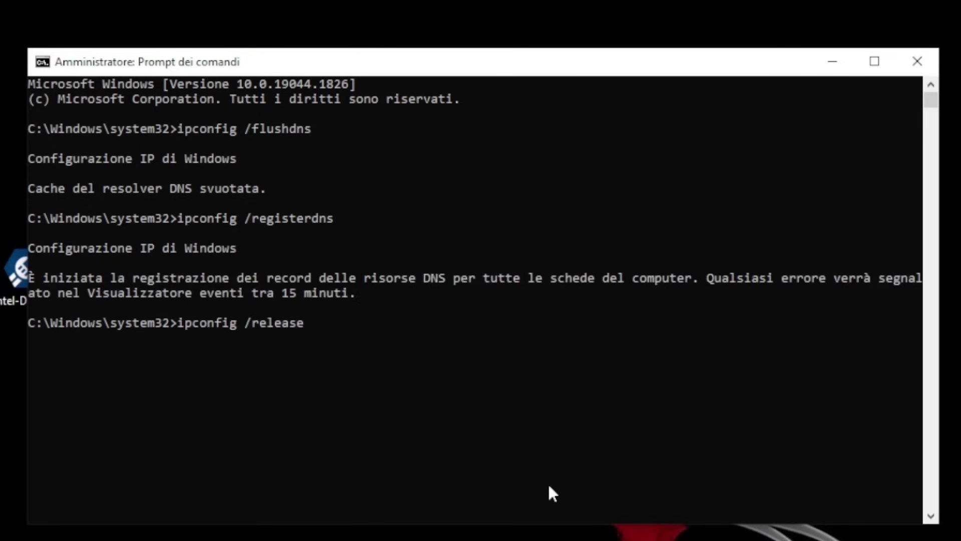
pyautogui.press('Return')
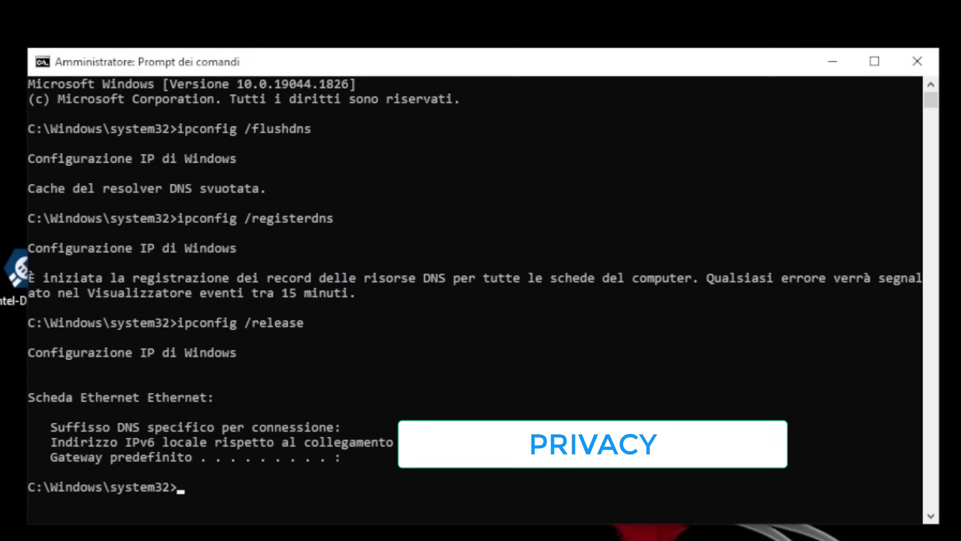
pyautogui.write('ipconfig /renew')
pyautogui.press('Return')
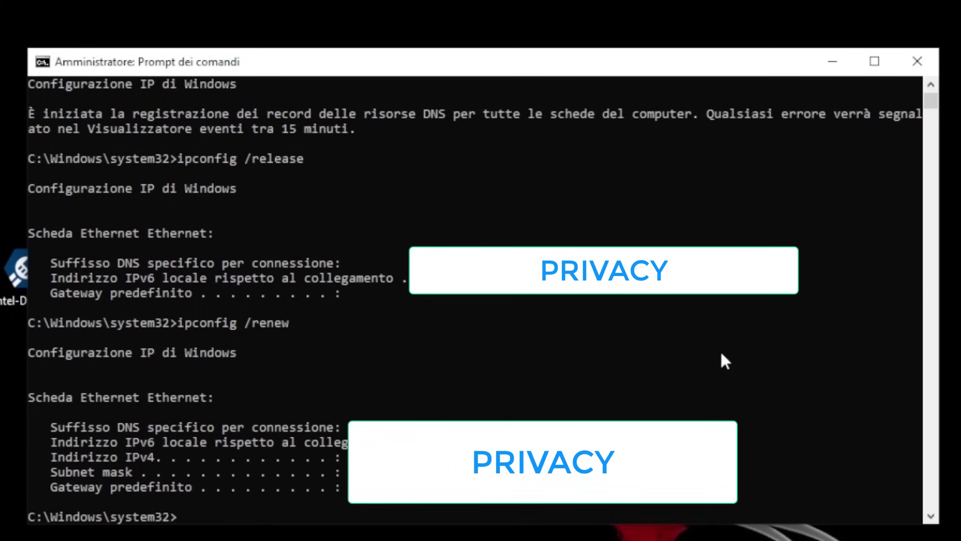
# Reset the Winsock catalog with netsh winsock reset and close the command prompt
pyautogui.write('netsh winsock rese')
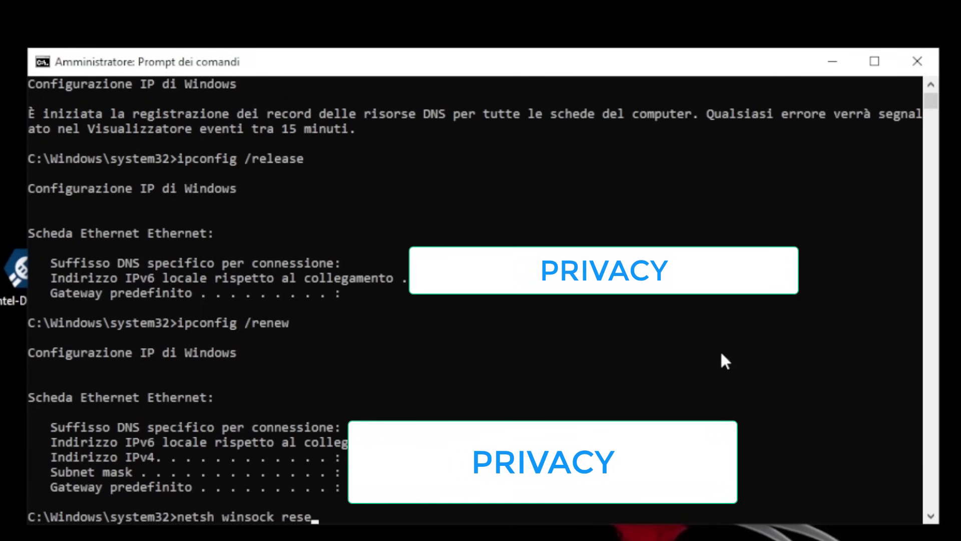
pyautogui.write('t')
pyautogui.press('Return')
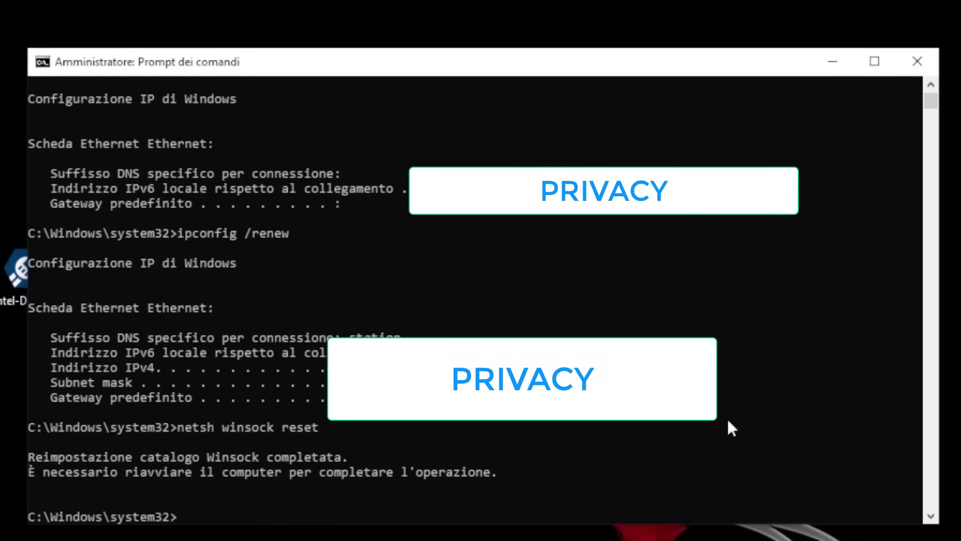
pyautogui.click(916, 62)
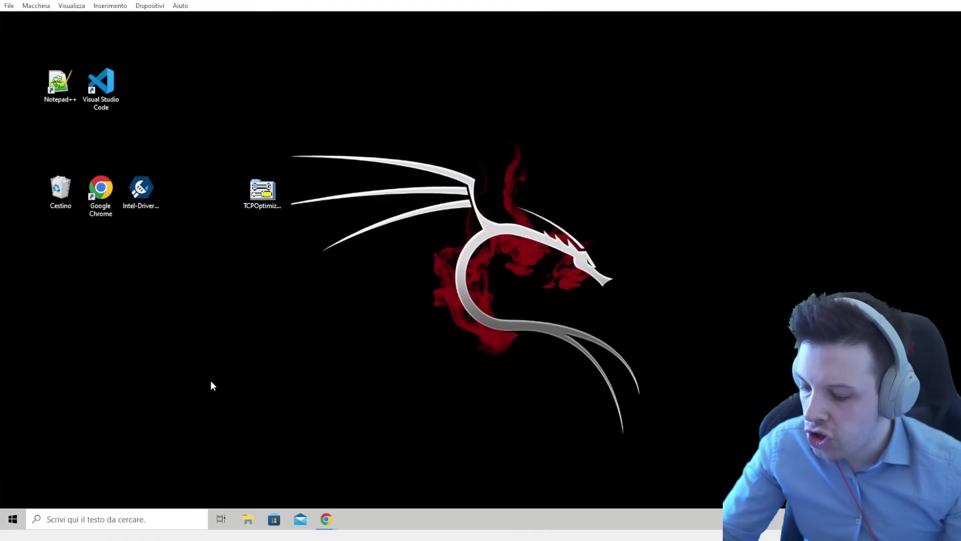
# Search Windows for "connessioni di rete" and open the network connections window
pyautogui.press('super')
pyautogui.write('conne')
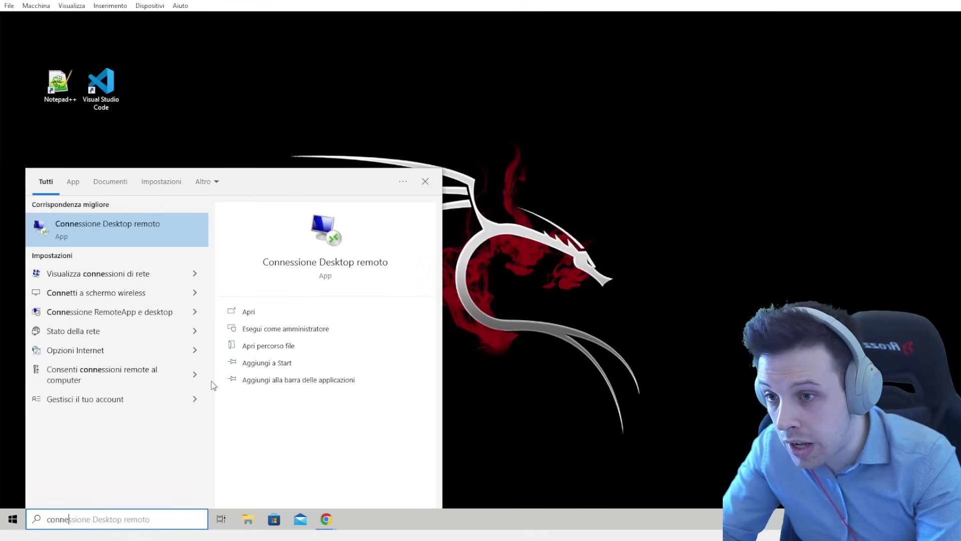
pyautogui.write('ssioni di rete')
pyautogui.press('Return')
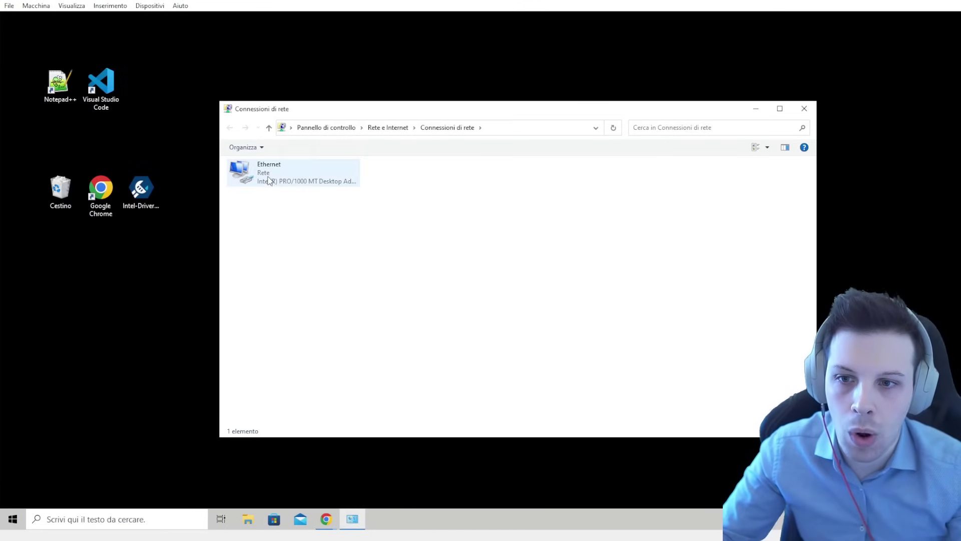
# Open the Ethernet adapter's properties and show the settings of Protocollo Internet versione 4 (TCP/IPv4)
pyautogui.rightClick(268, 176)
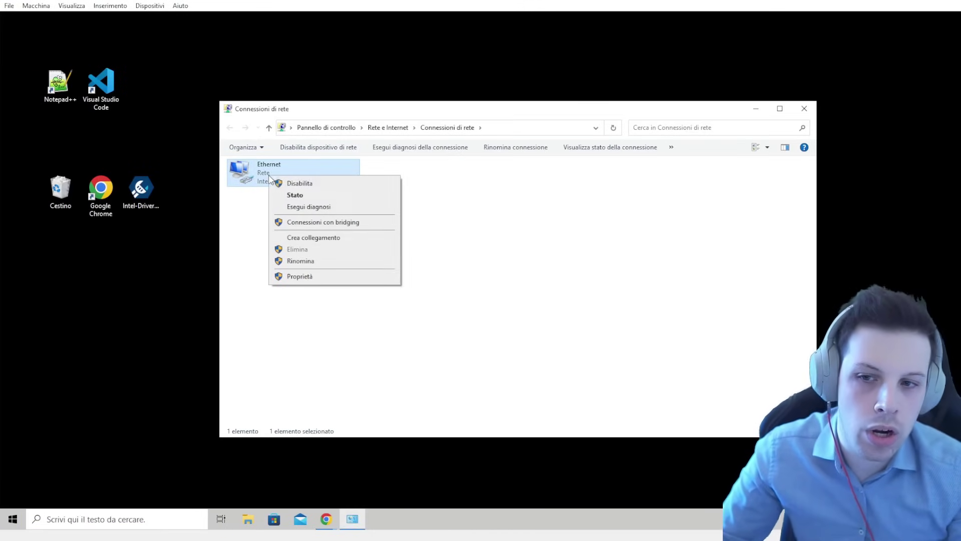
pyautogui.click(294, 277)
pyautogui.moveTo(348, 157); pyautogui.dragTo(426, 116)
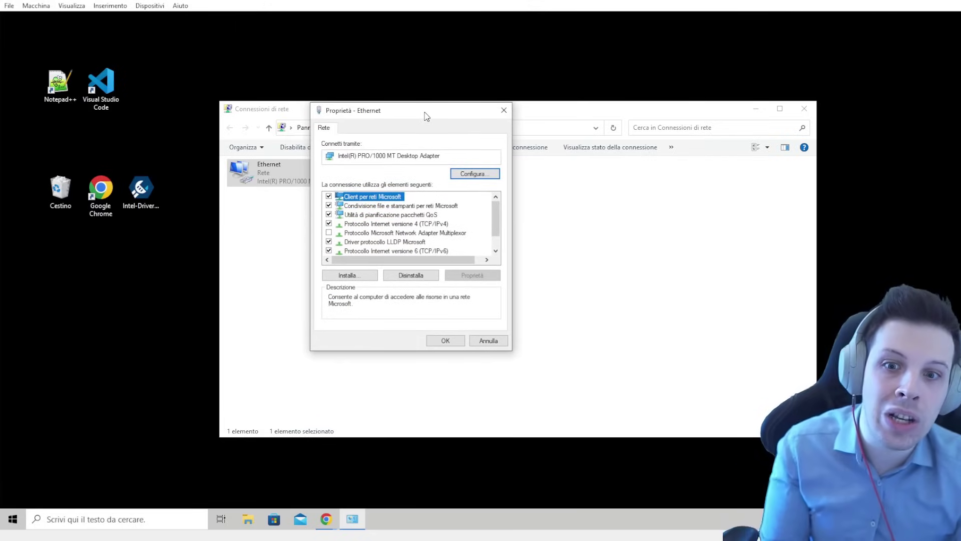
pyautogui.click(369, 225)
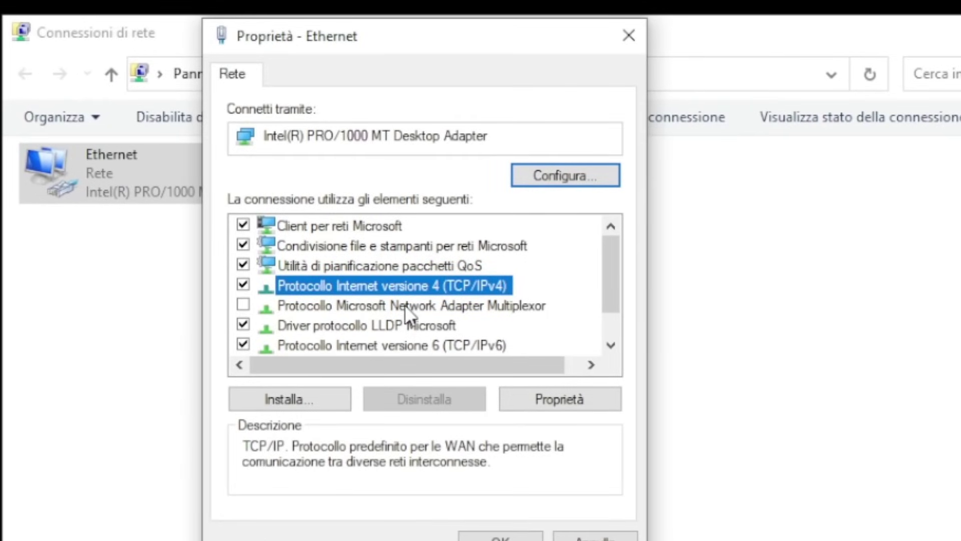
pyautogui.click(551, 400)
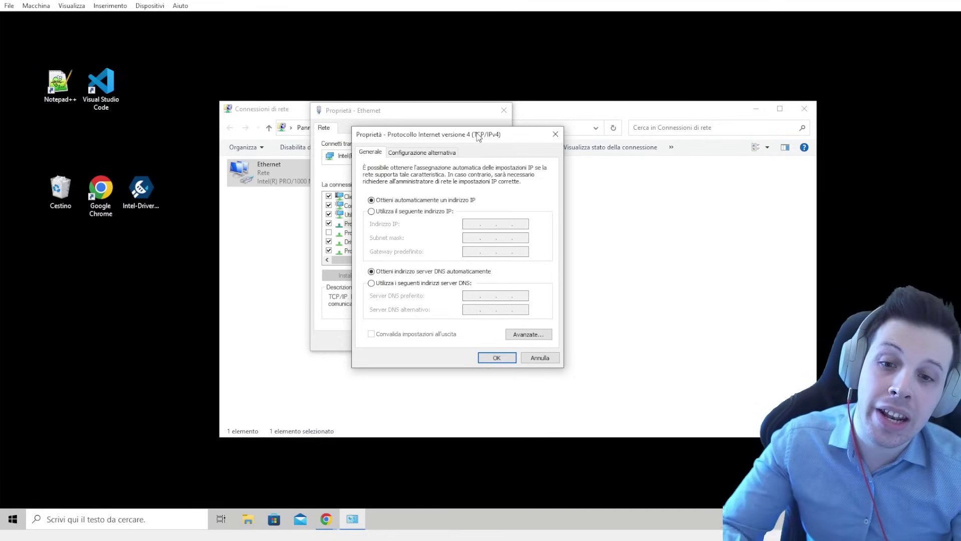
# Switch to manually specified DNS servers, with 8.8.8.8 as the preferred server and 8.8.4.4 as the alternate
pyautogui.click(428, 284)
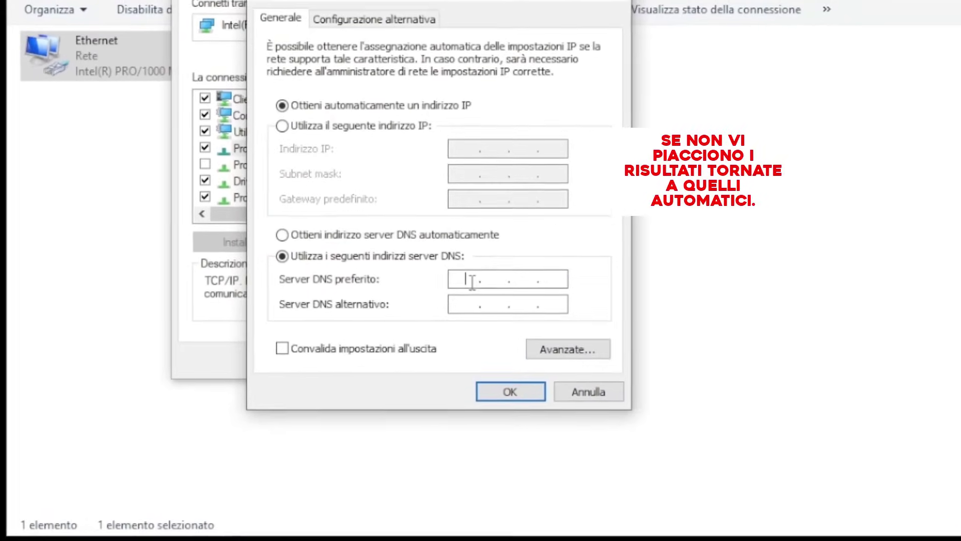
pyautogui.write('8.8.8.8')
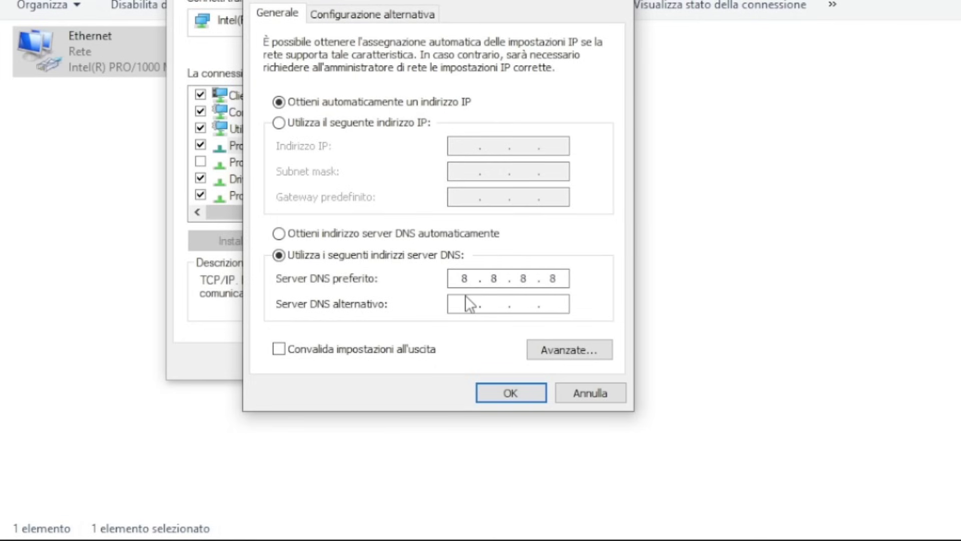
pyautogui.click(465, 300)
pyautogui.write('8.8.4.4')
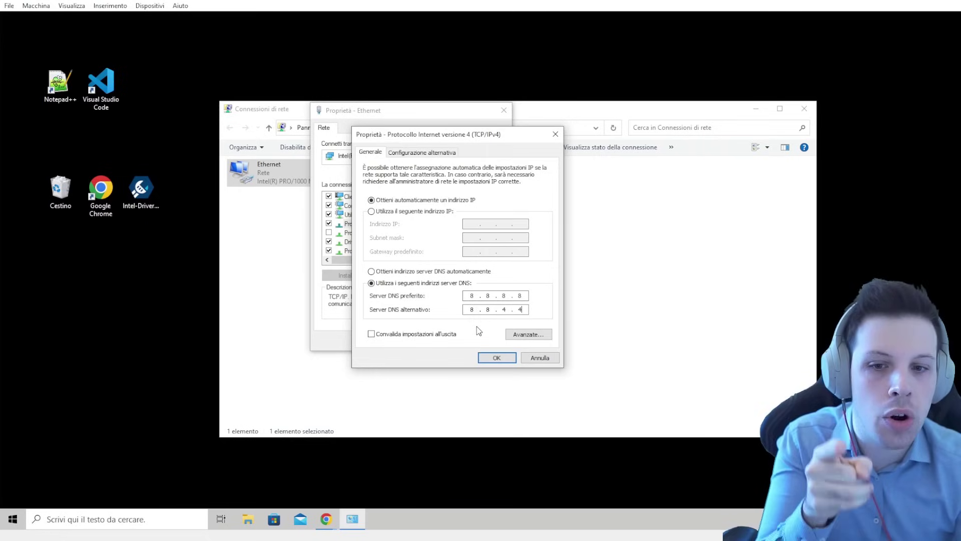
# Change the preferred DNS server address to 1.1.1.1
pyautogui.doubleClick(471, 296)
pyautogui.write('1')
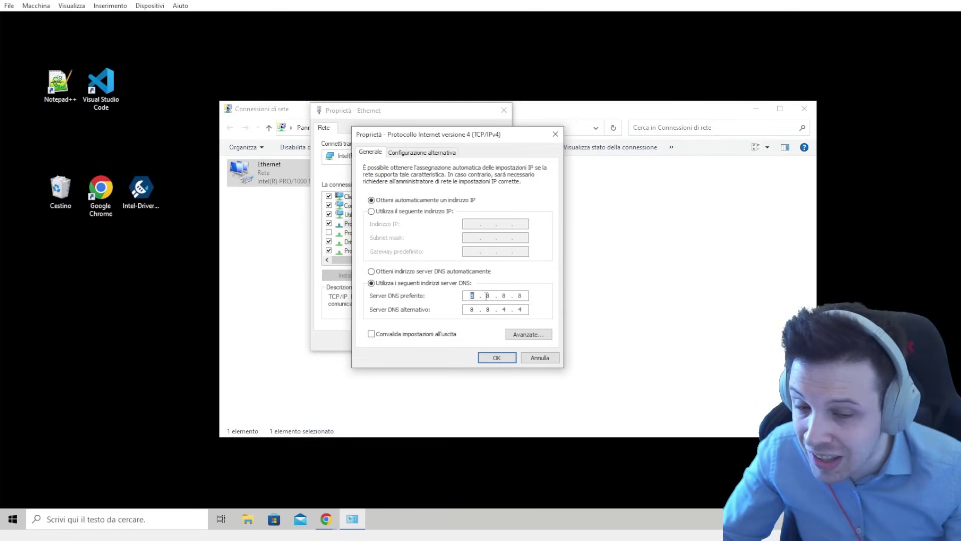
pyautogui.doubleClick(488, 295)
pyautogui.write('1 . 11')
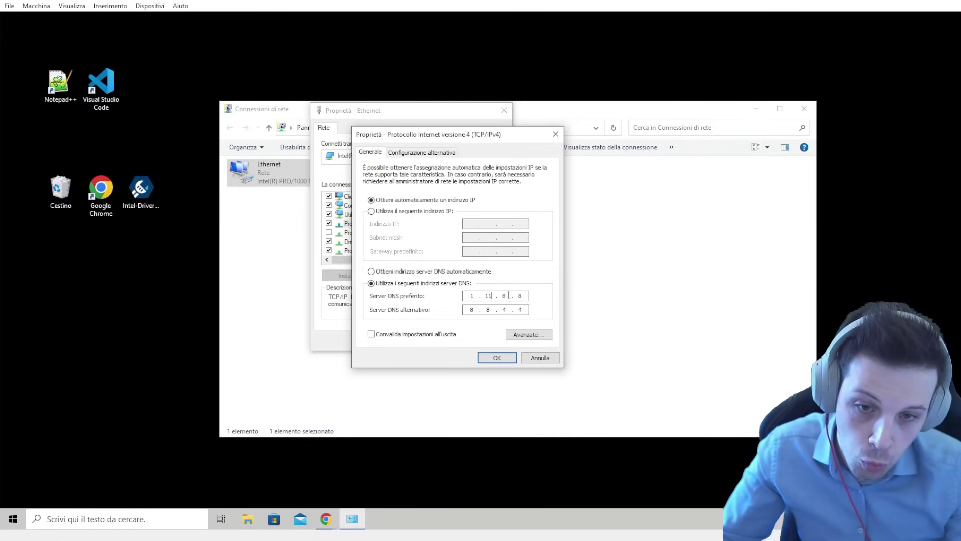
pyautogui.doubleClick(499, 296)
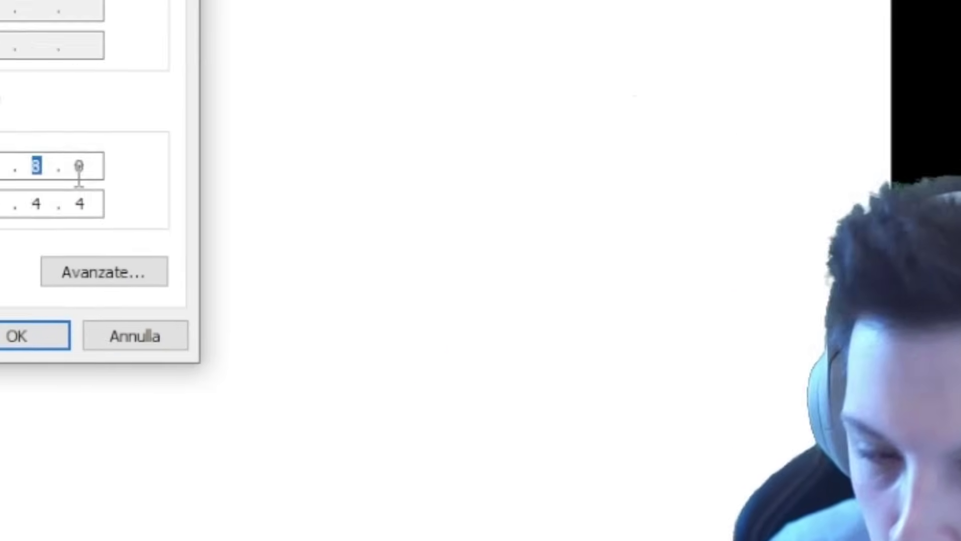
pyautogui.write('1.1.1')
pyautogui.doubleClick(551, 338)
pyautogui.write('1')
# Change the alternate DNS server address to 1.0.0.1
pyautogui.doubleClick(422, 376)
pyautogui.write('1')
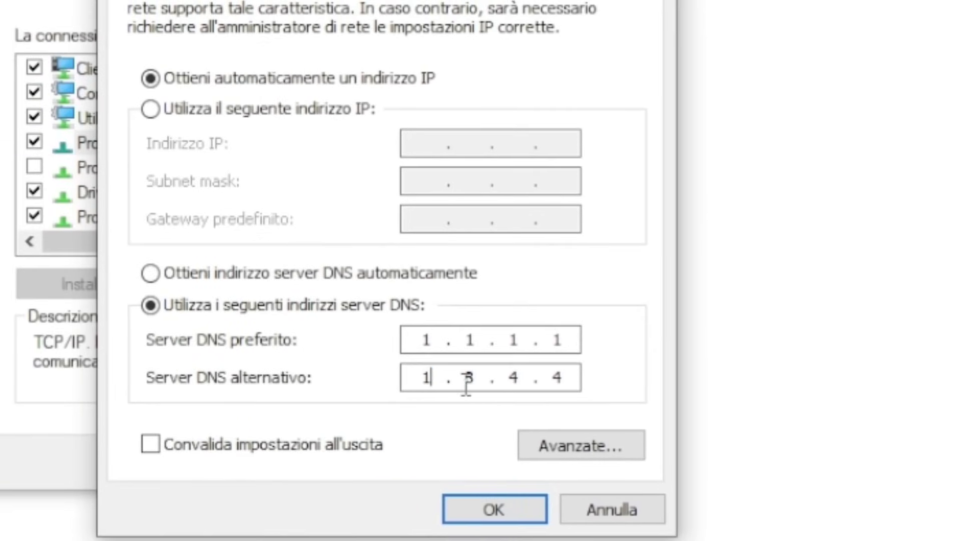
pyautogui.doubleClick(464, 378)
pyautogui.write('0')
pyautogui.doubleClick(525, 381)
pyautogui.write('0')
pyautogui.doubleClick(556, 380)
pyautogui.write('1')
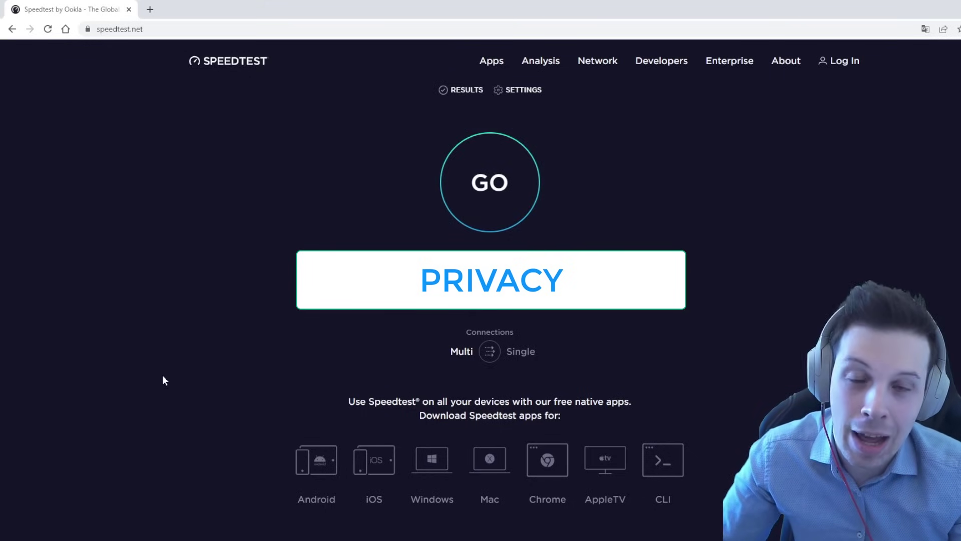
# Switch to the browser and start a connection speed test on speedtest.net
pyautogui.click(481, 194)
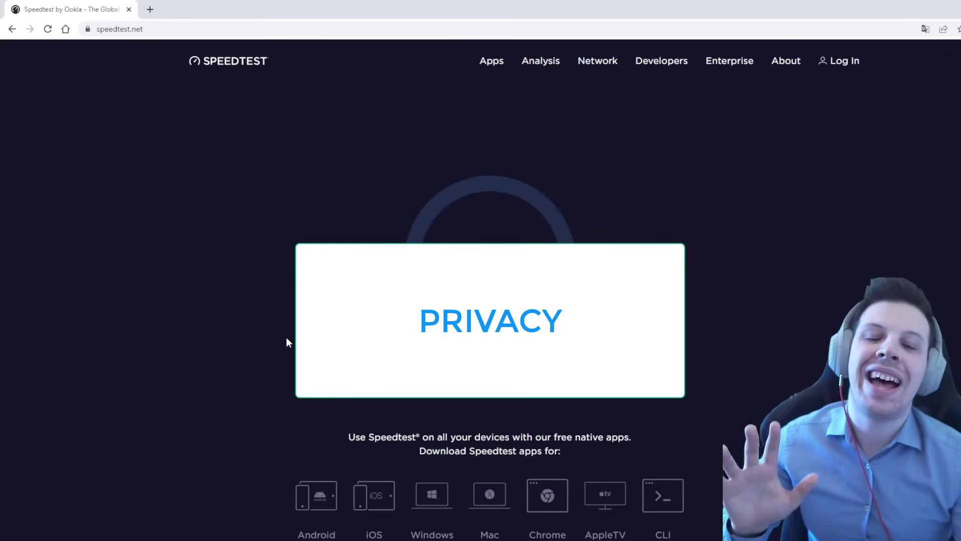